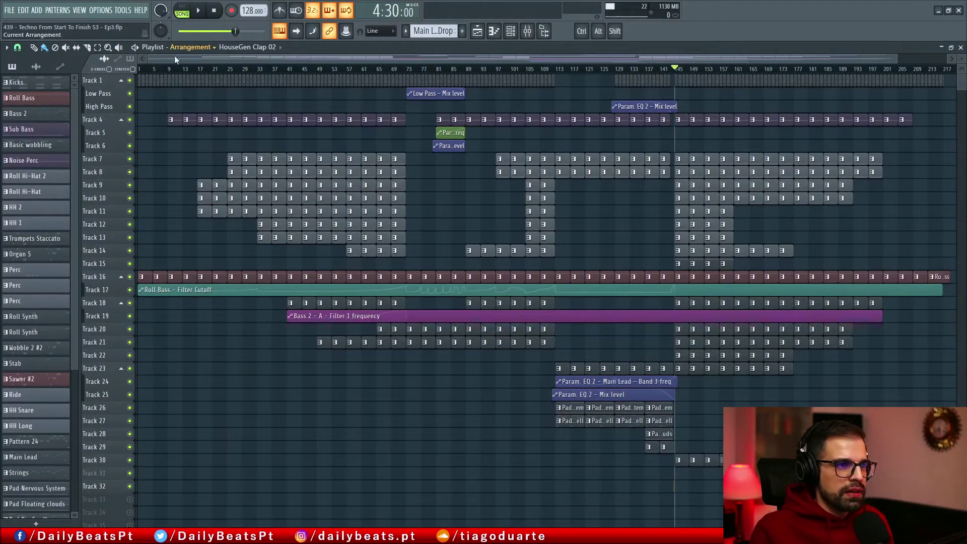
# Step: Look over the arrangement's pattern and automation clips from the intro through to the ending
pyautogui.scroll(5, 173, 164)
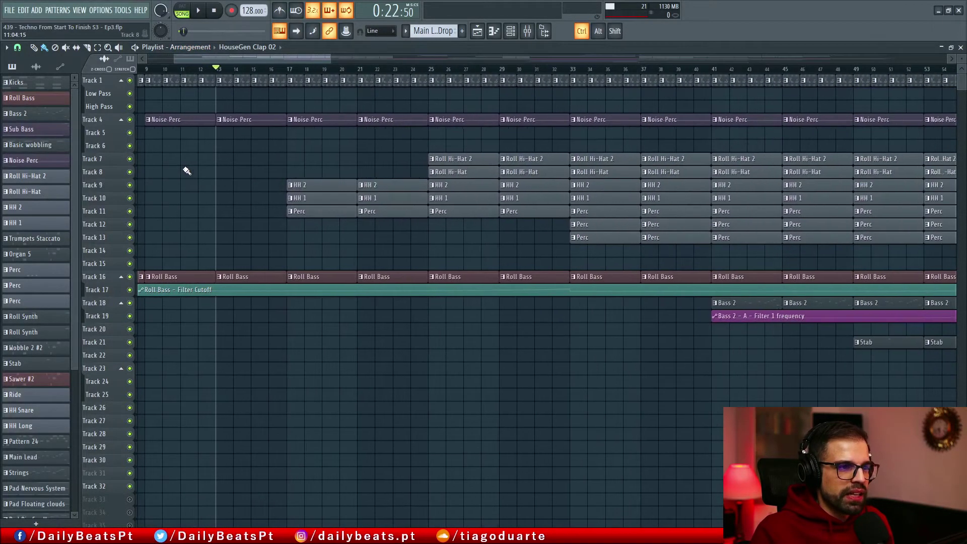
pyautogui.scroll(3, 190, 185)
pyautogui.scroll(-3, 190, 188)
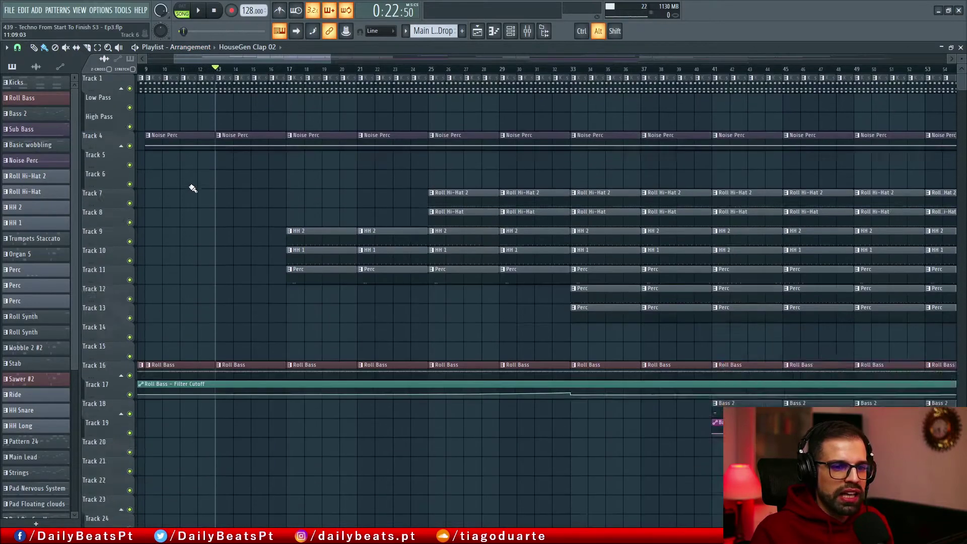
pyautogui.scroll(3, 191, 188)
pyautogui.scroll(-4, 190, 188)
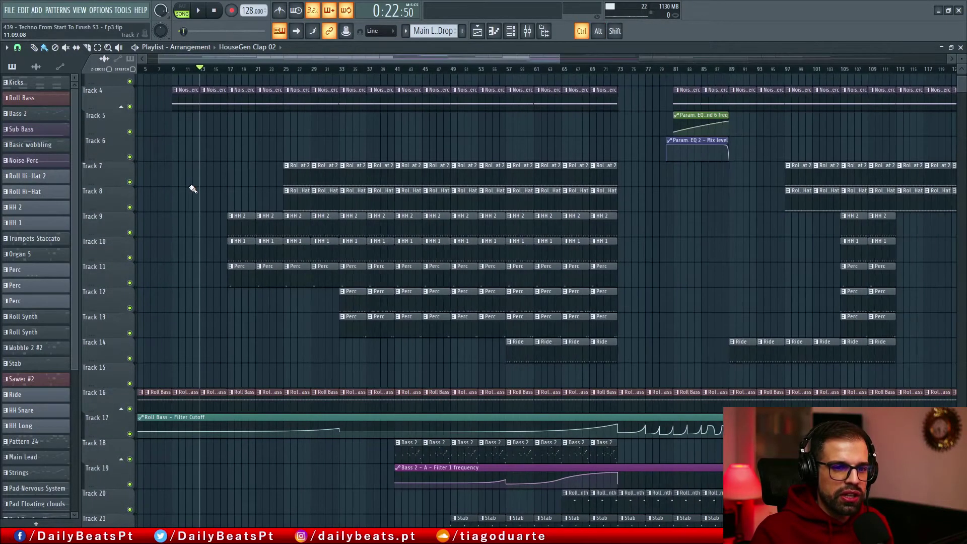
pyautogui.hscroll(5, 704, 275)
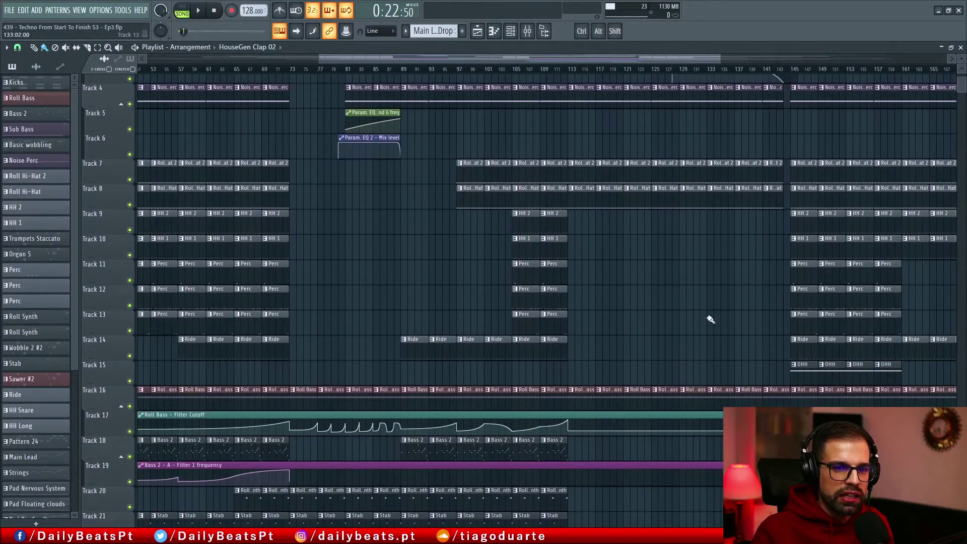
pyautogui.hscroll(5, 710, 319)
pyautogui.hscroll(3, 715, 409)
pyautogui.scroll(-2, 414, 380)
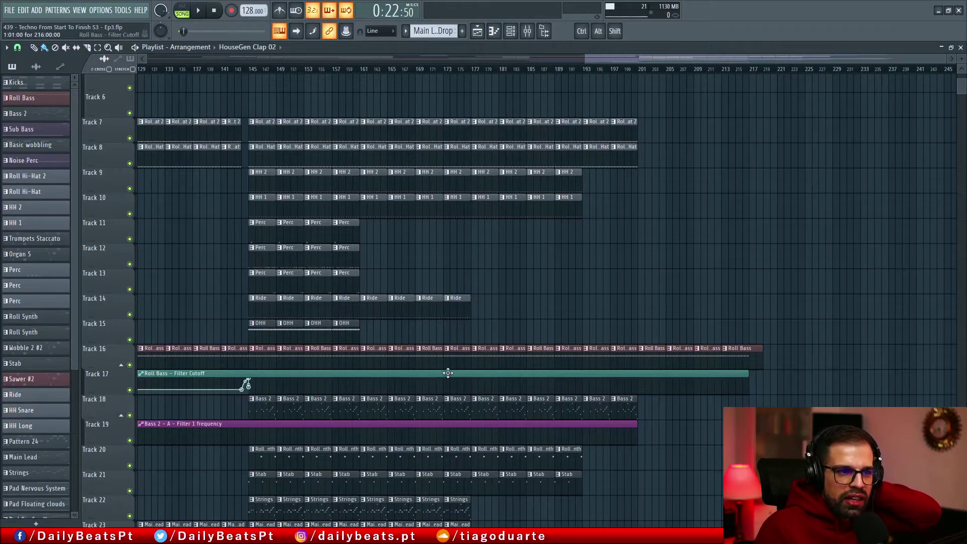
pyautogui.scroll(-3, 448, 373)
pyautogui.moveTo(279, 496); pyautogui.dragTo(447, 463)
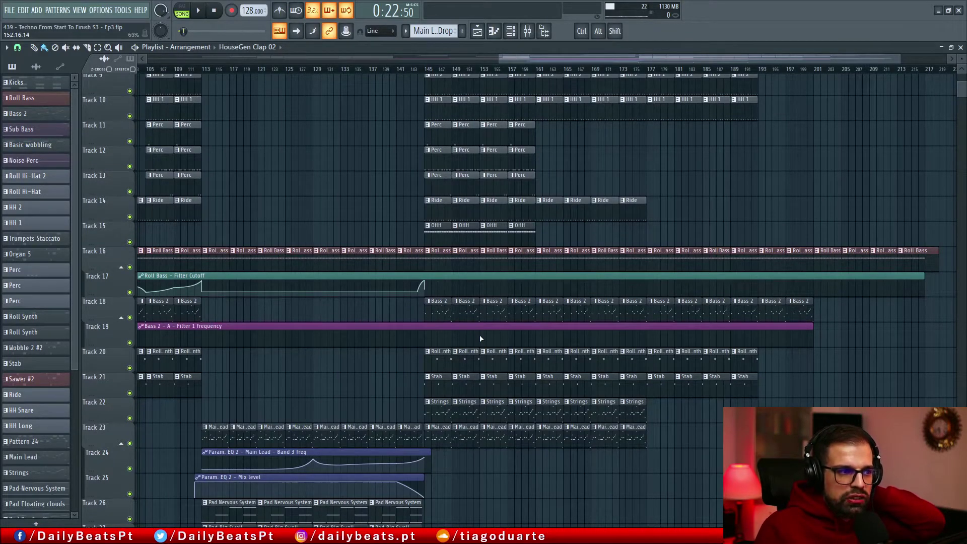
pyautogui.scroll(7, 506, 237)
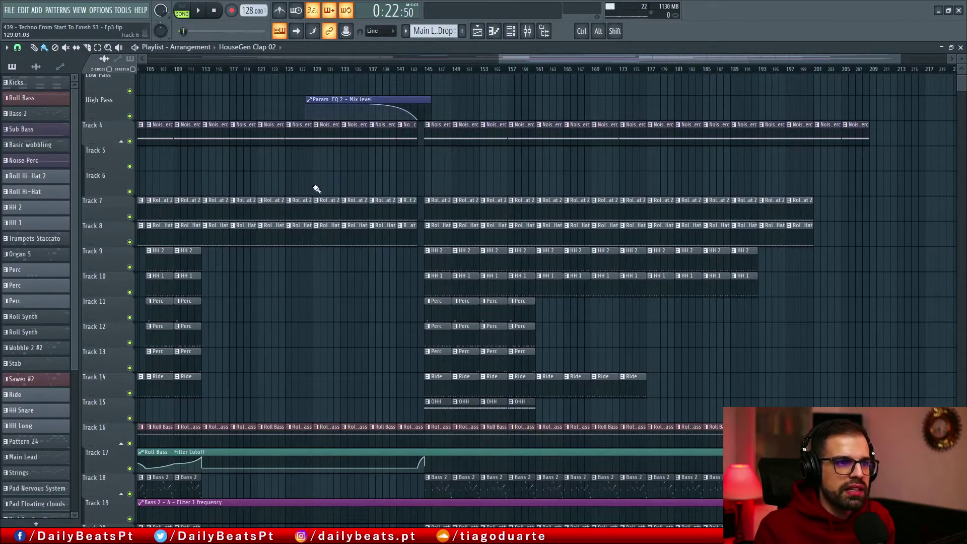
pyautogui.moveTo(316, 189); pyautogui.dragTo(757, 291)
pyautogui.scroll(-4, 710, 255)
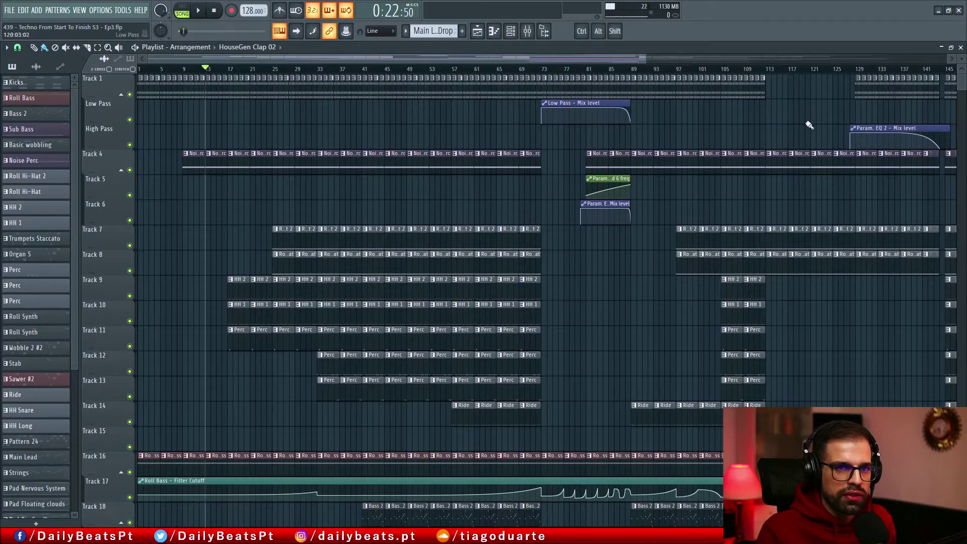
pyautogui.scroll(2, 201, 167)
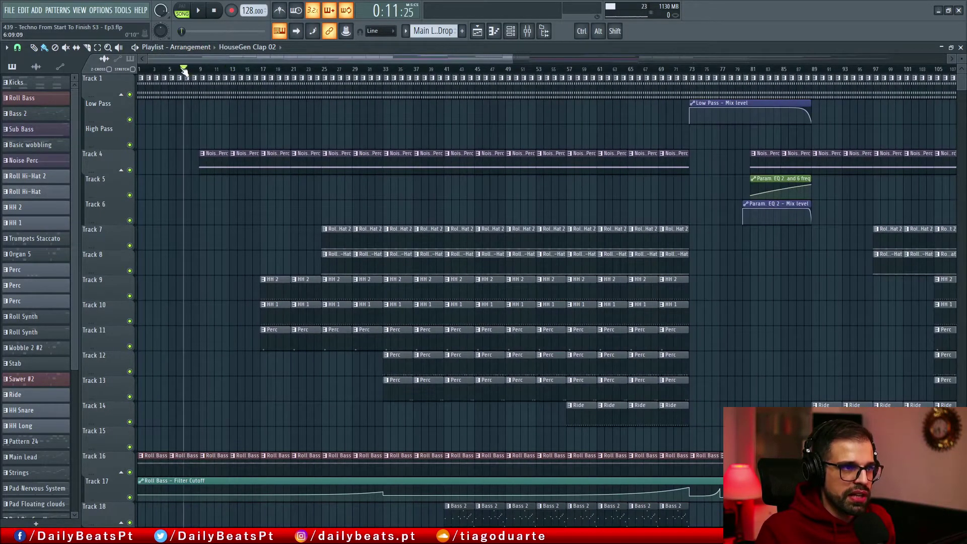
# Step: Play the intro from about bar 7 and listen to the layers building up to bar 33
pyautogui.scroll(3, 186, 266)
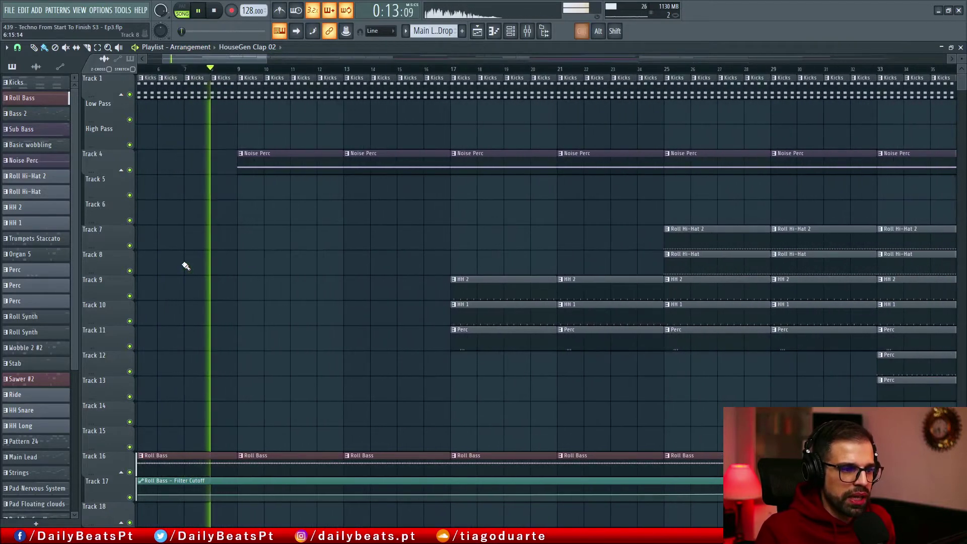
pyautogui.scroll(-2, 186, 265)
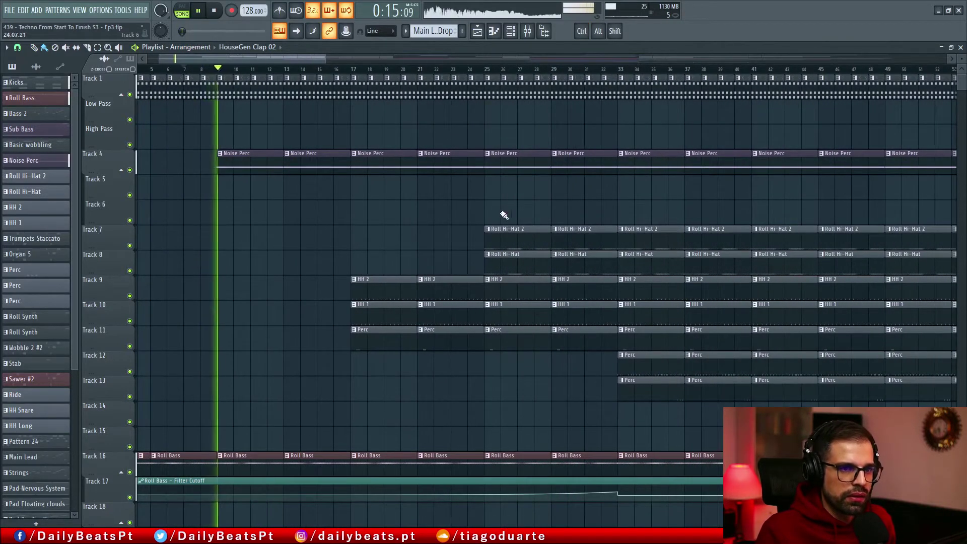
pyautogui.scroll(-2, 488, 232)
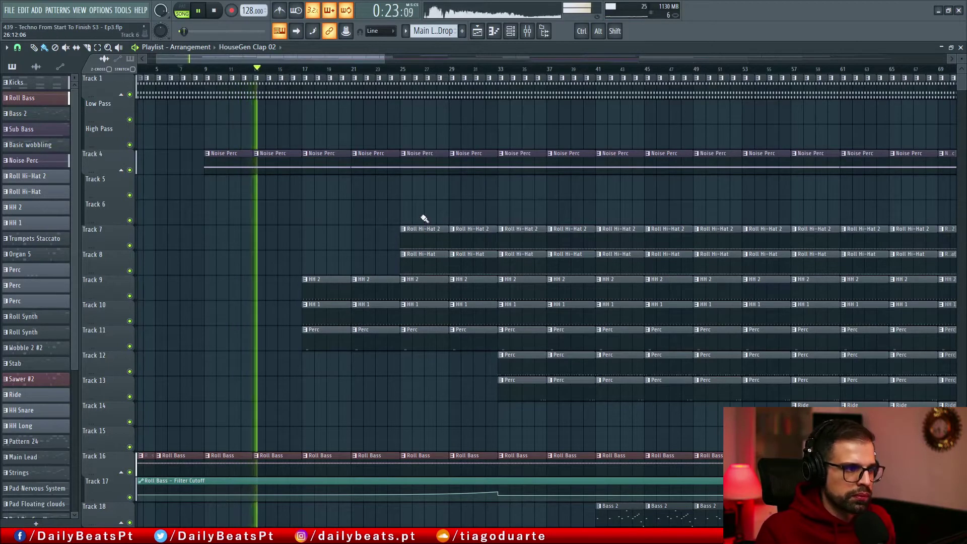
pyautogui.hscroll(3, 427, 209)
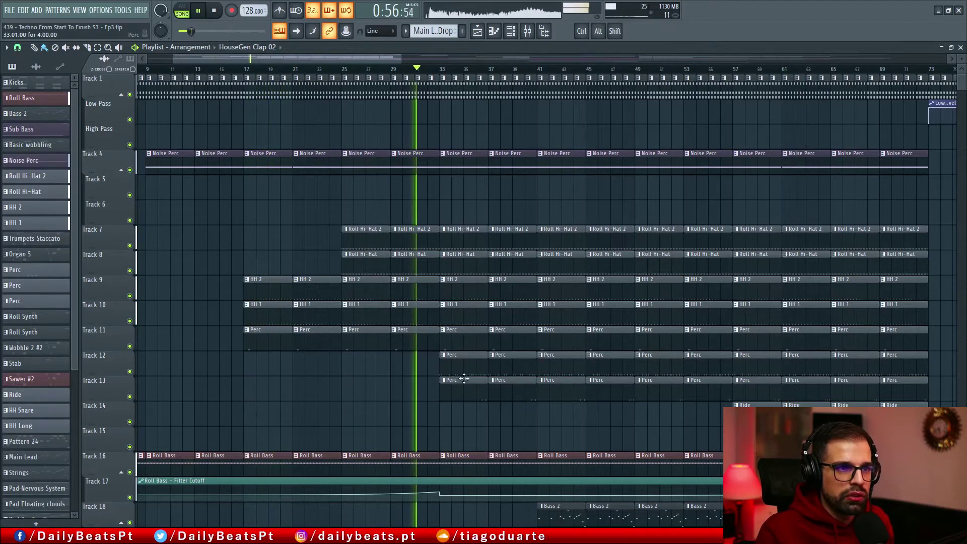
pyautogui.scroll(6, 457, 415)
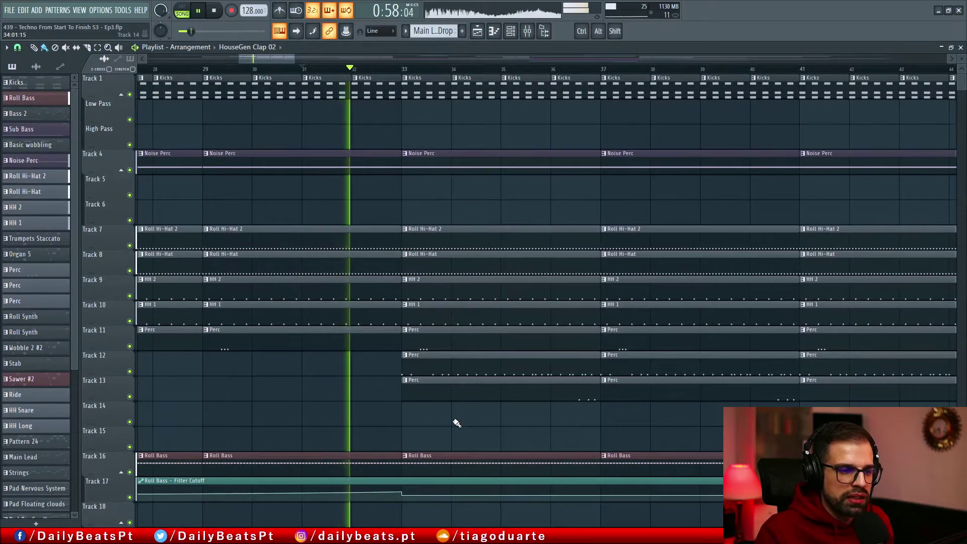
pyautogui.scroll(-3, 456, 422)
pyautogui.scroll(2, 456, 422)
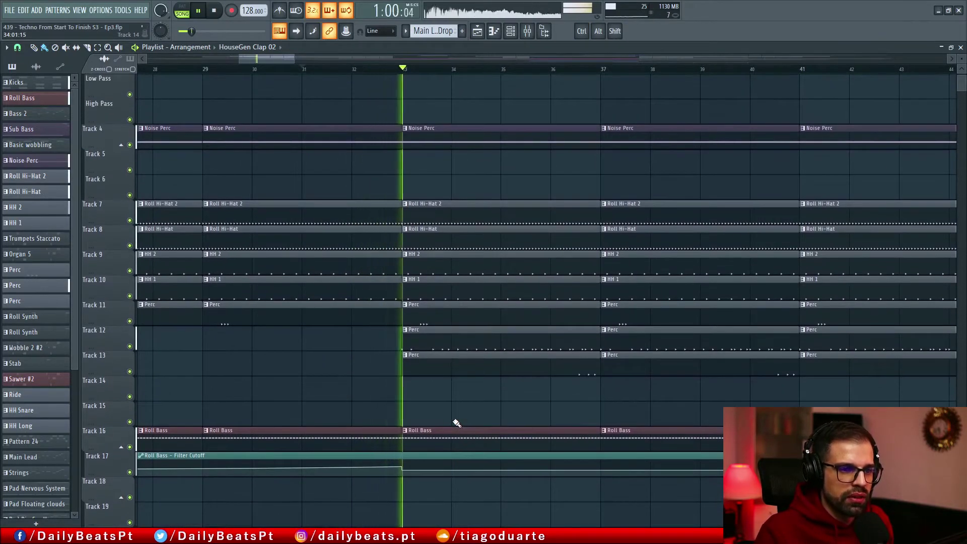
pyautogui.press('space')
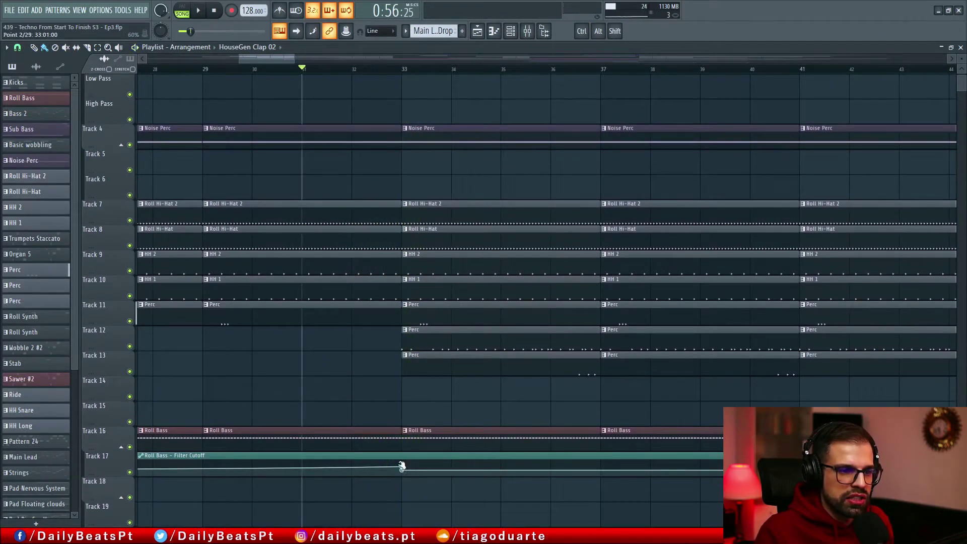
# Step: Raise the Roll Bass filter cutoff automation peak at bar 33 and listen to the transition from bar 31
pyautogui.scroll(3, 402, 468)
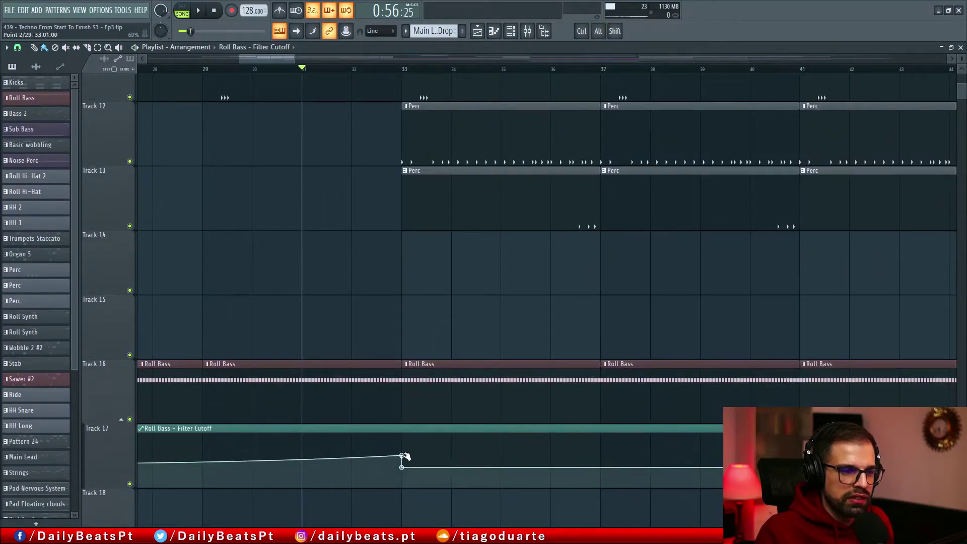
pyautogui.press('space')
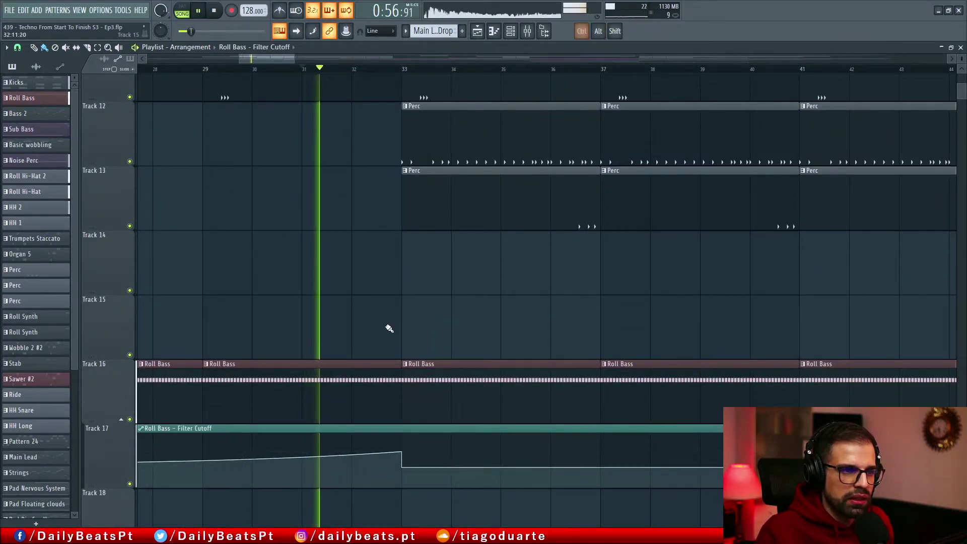
pyautogui.scroll(-3, 384, 333)
pyautogui.scroll(-2, 255, 450)
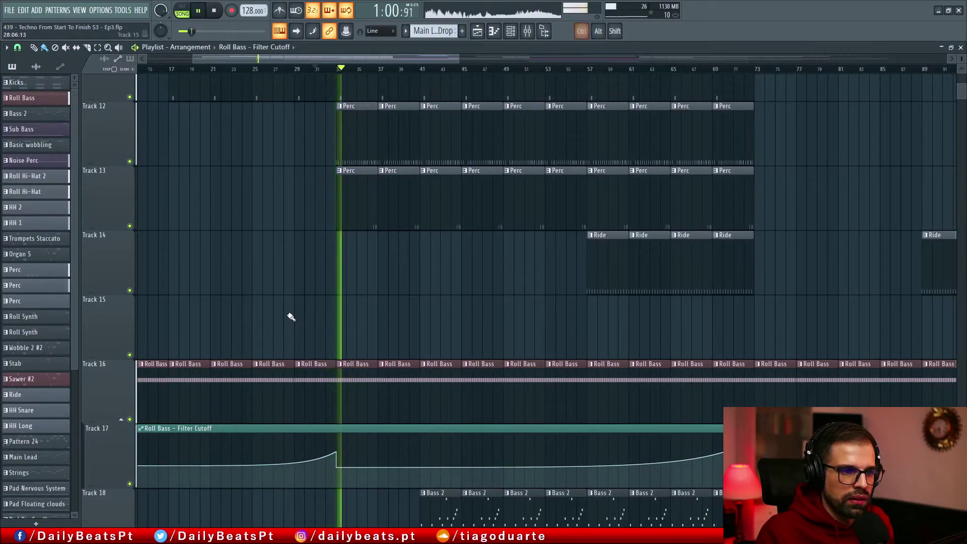
pyautogui.scroll(4, 308, 302)
pyautogui.keyDown('alt'); pyautogui.scroll(-5, 409, 341); pyautogui.keyUp('alt')
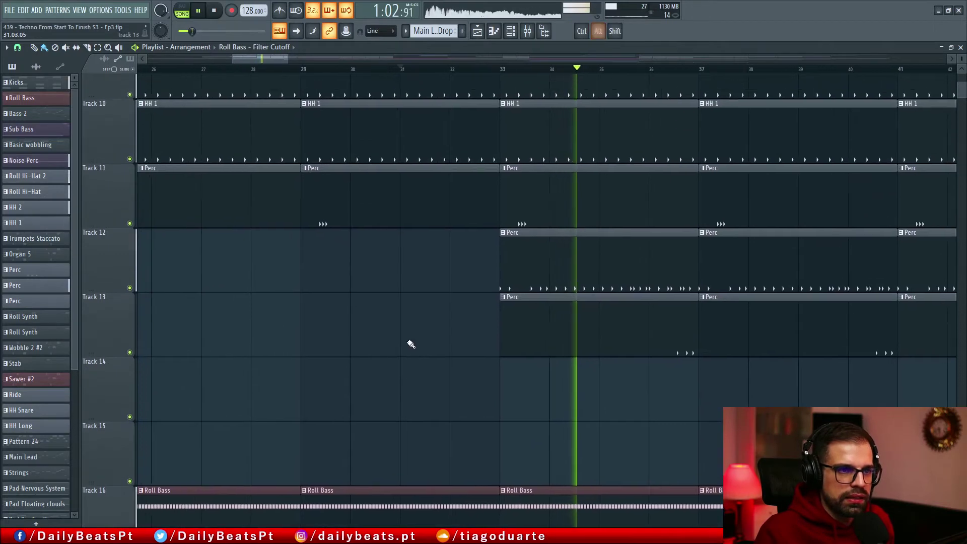
pyautogui.scroll(-1, 405, 338)
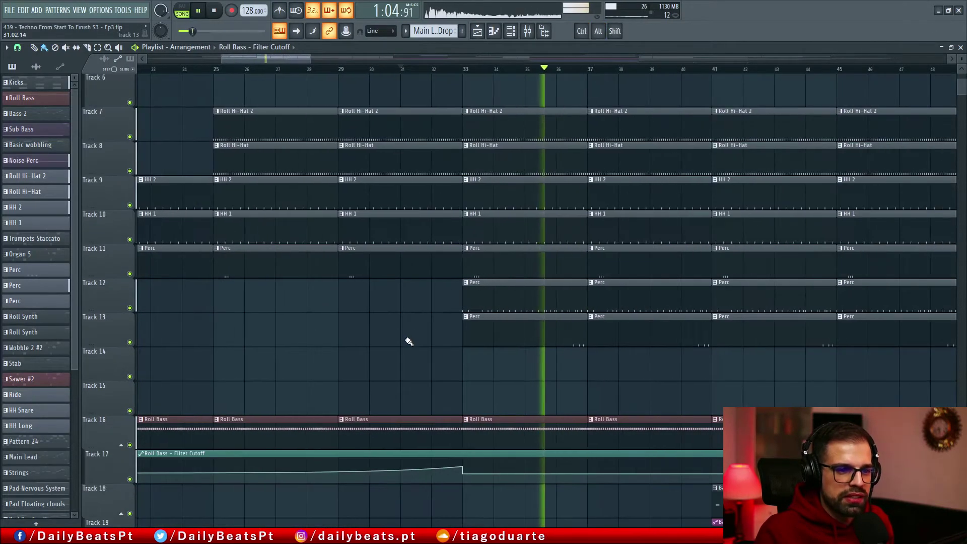
pyautogui.scroll(3, 396, 151)
pyautogui.scroll(1, 396, 150)
pyautogui.press('space')
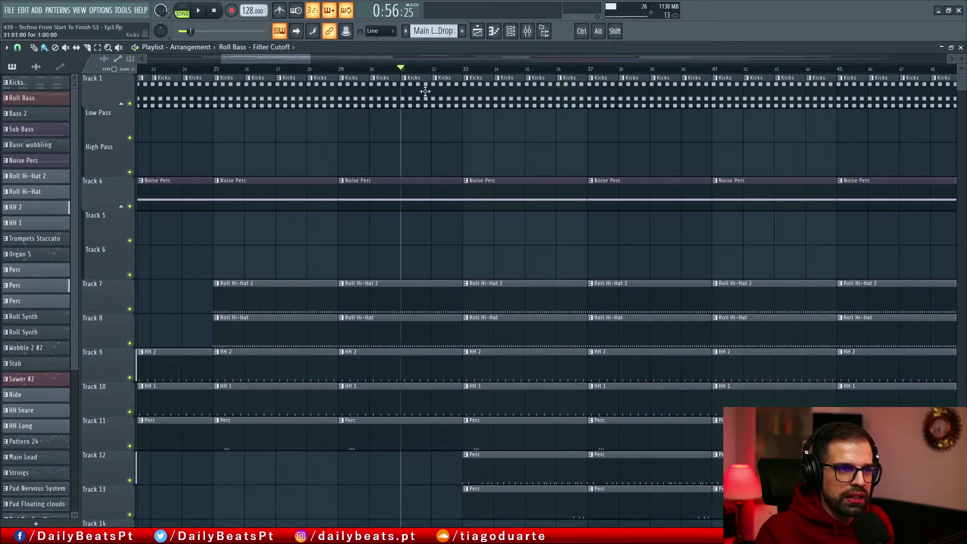
# Step: Copy the High Pass track's mix level automation clip to bar 27 and make the copy unique
pyautogui.keyDown('ctrl'); pyautogui.scroll(-4, 610, 156); pyautogui.keyUp('ctrl')
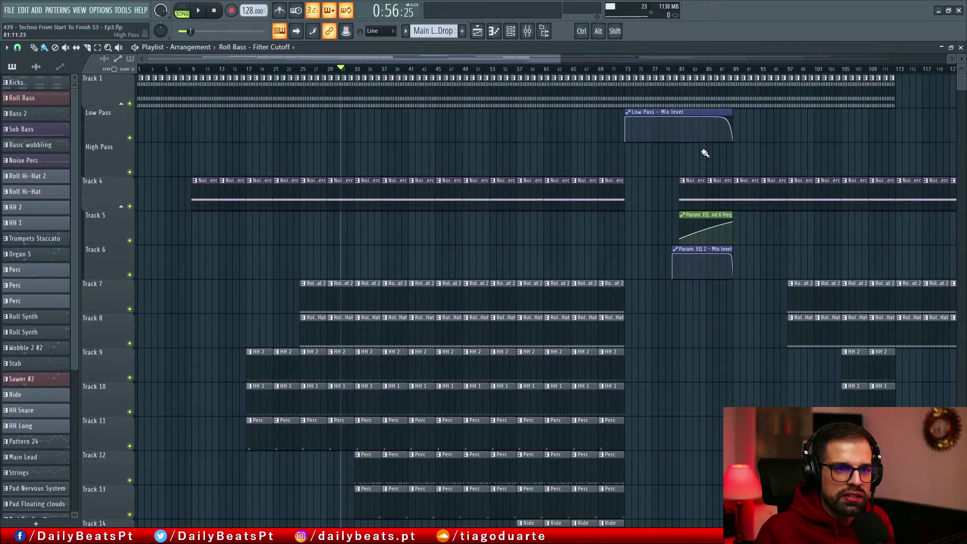
pyautogui.keyDown('ctrl'); pyautogui.scroll(-2, 781, 156); pyautogui.keyUp('ctrl')
pyautogui.keyDown('shift'); pyautogui.moveTo(834, 148); pyautogui.dragTo(274, 137); pyautogui.keyUp('shift')
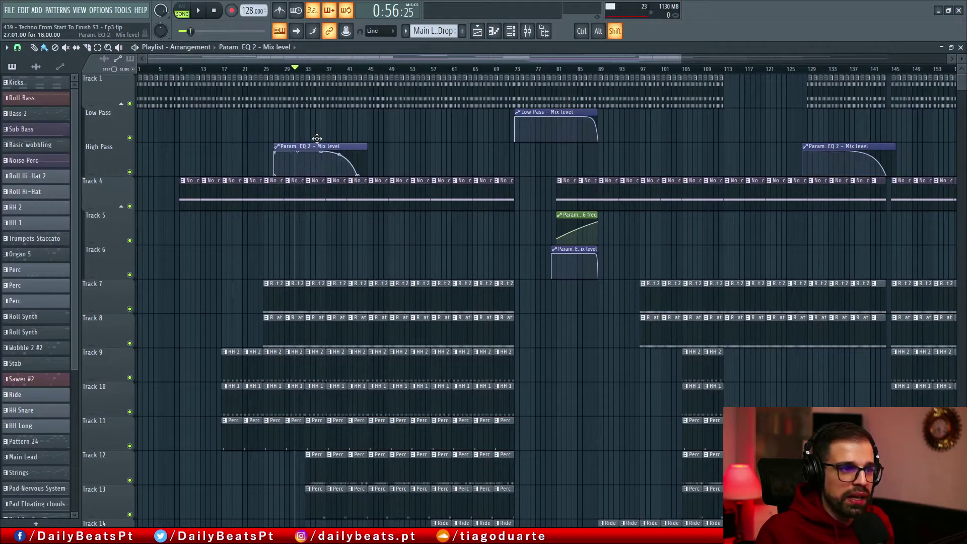
pyautogui.scroll(4, 277, 172)
pyautogui.click(257, 151)
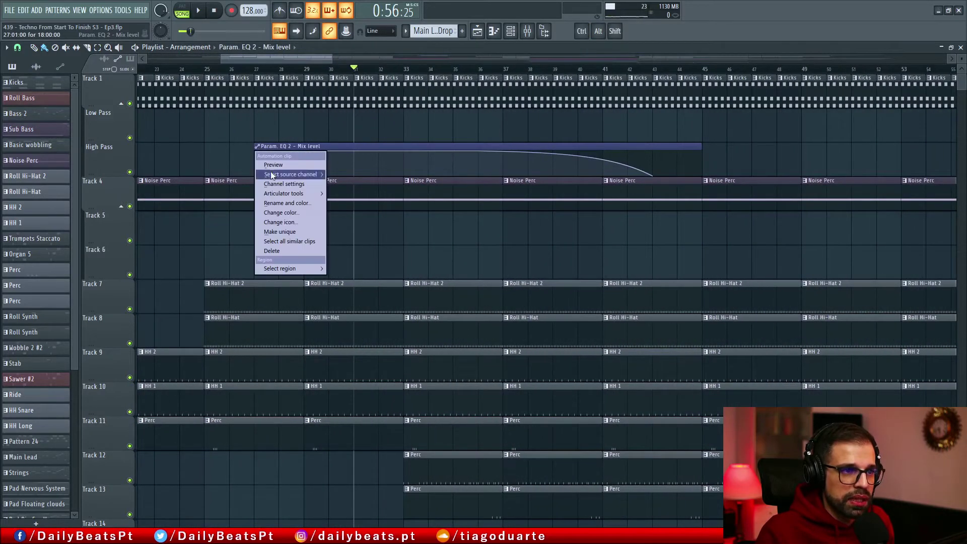
pyautogui.click(281, 232)
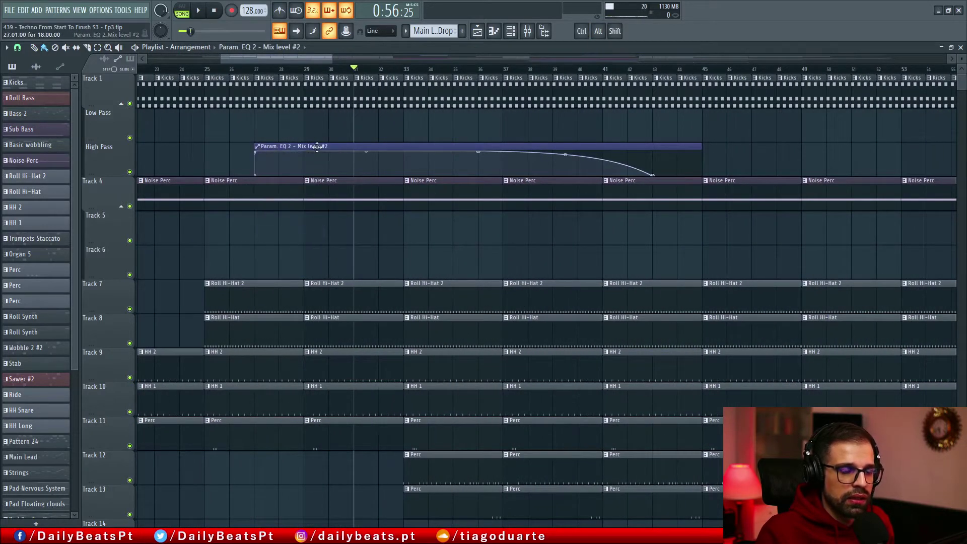
# Step: Move the copied mix level automation clip so it starts at bar 32, listening to the transition into bar 33
pyautogui.moveTo(310, 151); pyautogui.dragTo(410, 157)
pyautogui.scroll(-8, 382, 268)
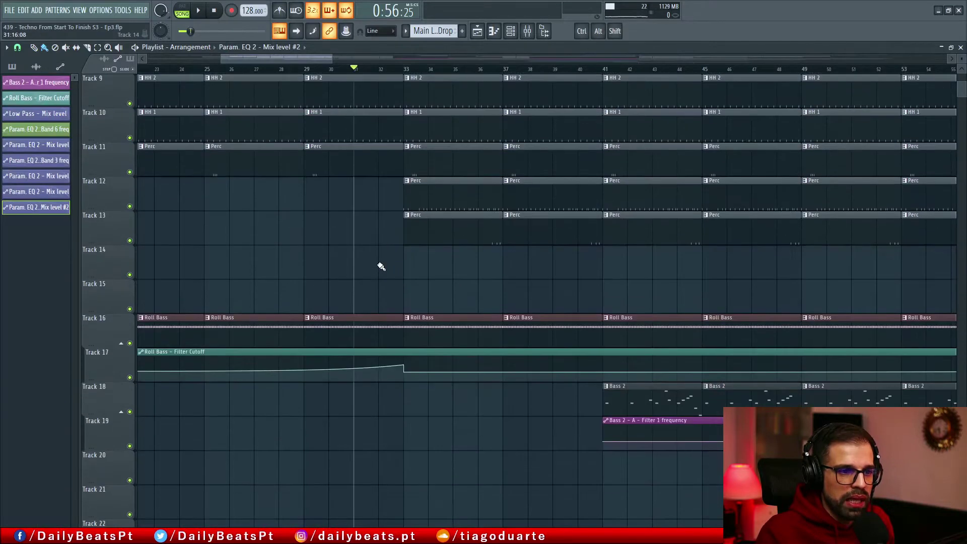
pyautogui.scroll(8, 382, 267)
pyautogui.press('space')
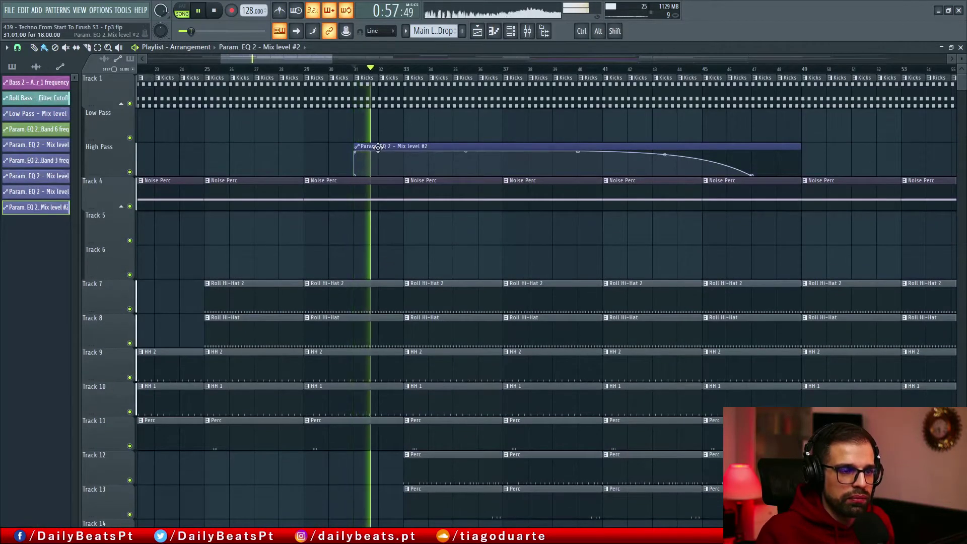
pyautogui.moveTo(377, 148); pyautogui.dragTo(403, 148)
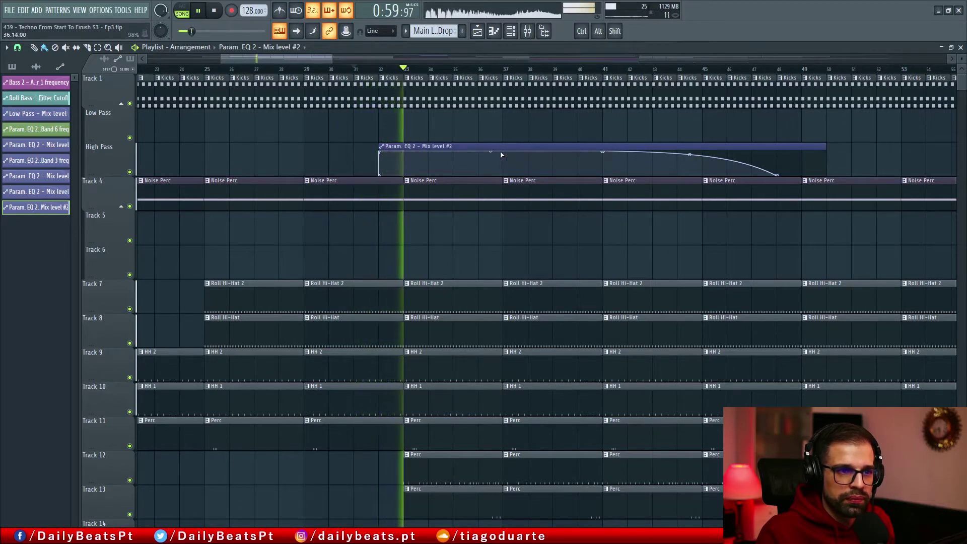
pyautogui.press('space')
# Step: Pull the copied clip's automation points back to bar 33 and trim the clip to the single bar 32
pyautogui.moveTo(778, 177); pyautogui.dragTo(592, 188)
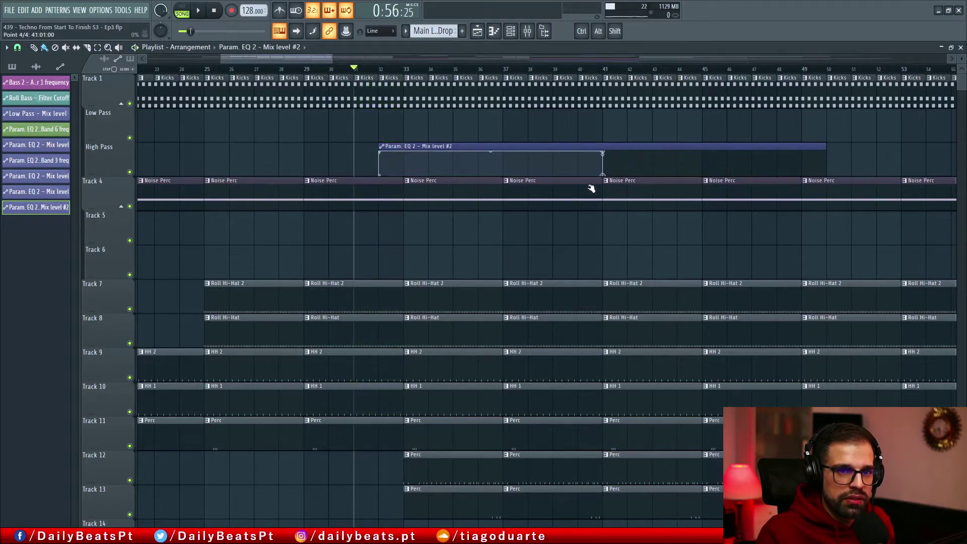
pyautogui.moveTo(539, 143); pyautogui.dragTo(396, 136)
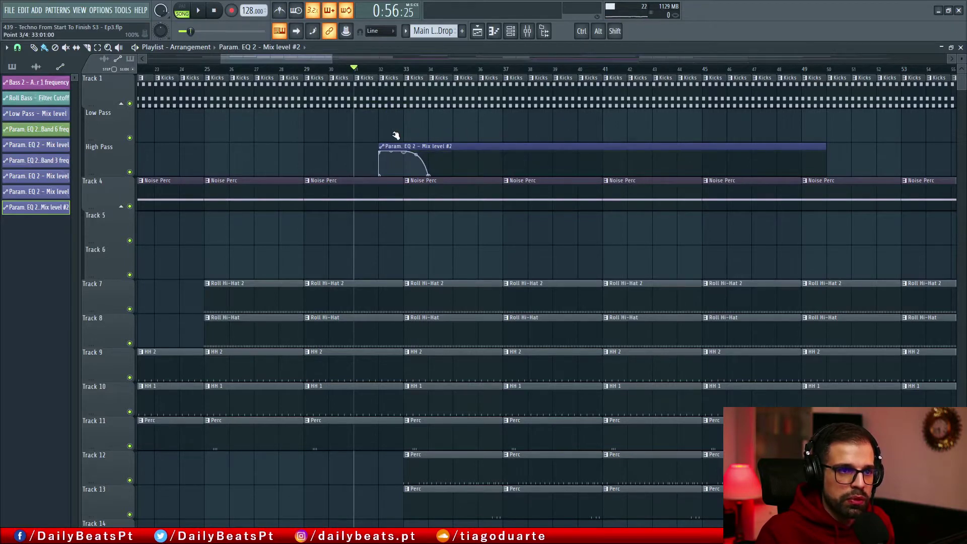
pyautogui.hscroll(-4, 381, 183)
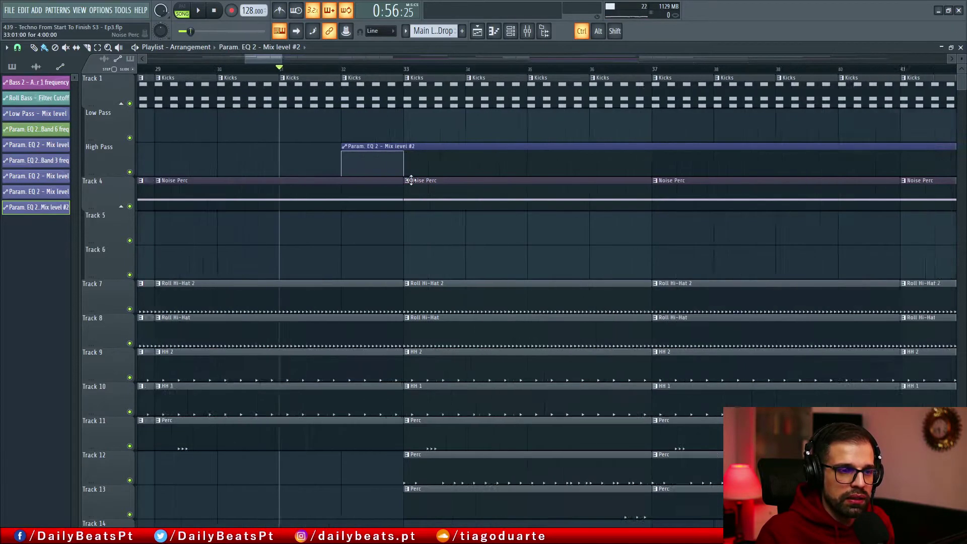
pyautogui.rightClick(563, 142)
# Step: Reshape the bar 32 mix level envelope into a curved rise from zero with a sudden drop about three quarters through the bar
pyautogui.scroll(6, 509, 164)
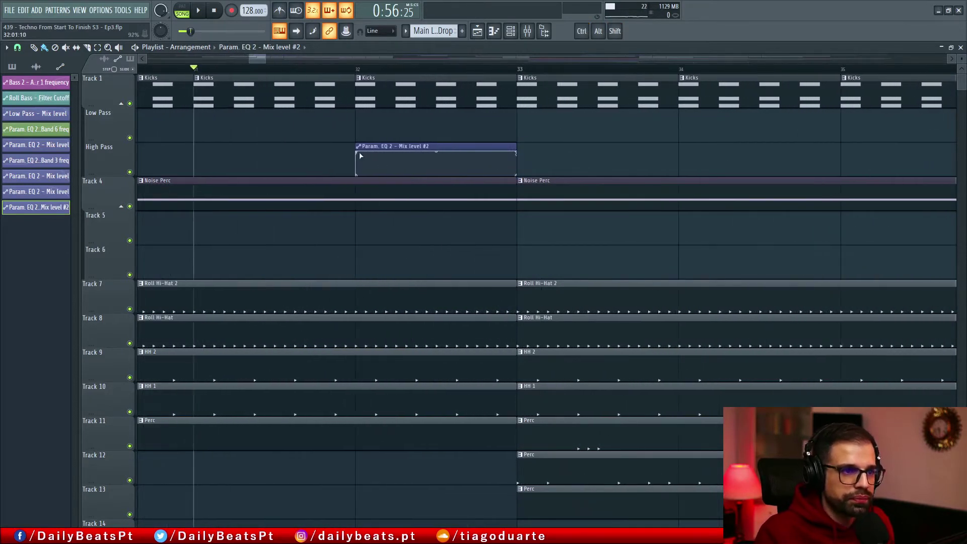
pyautogui.rightClick(359, 153)
pyautogui.click(393, 174)
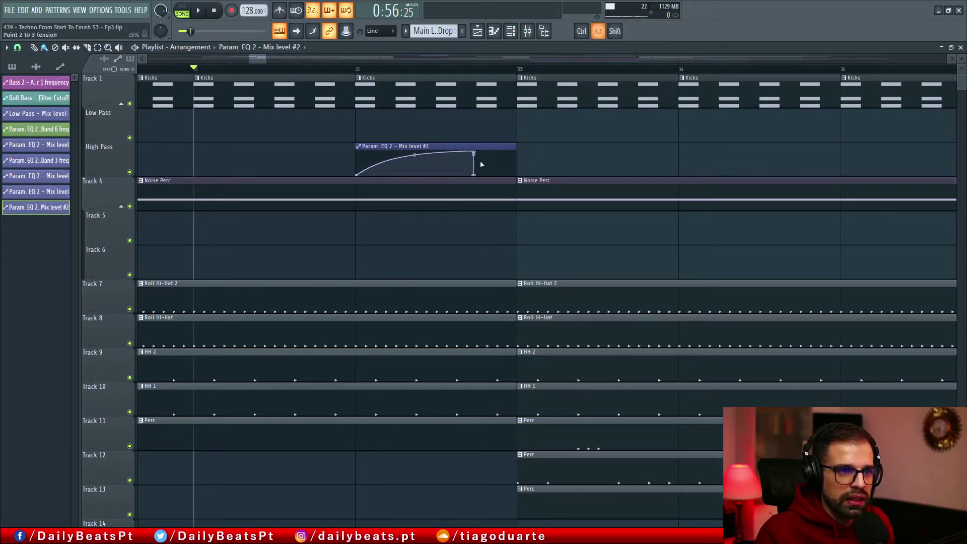
# Step: Set the playlist snap to Step and extend the high-pass mix level envelope's drop into a curved fall ending at bar 33
pyautogui.click(17, 47)
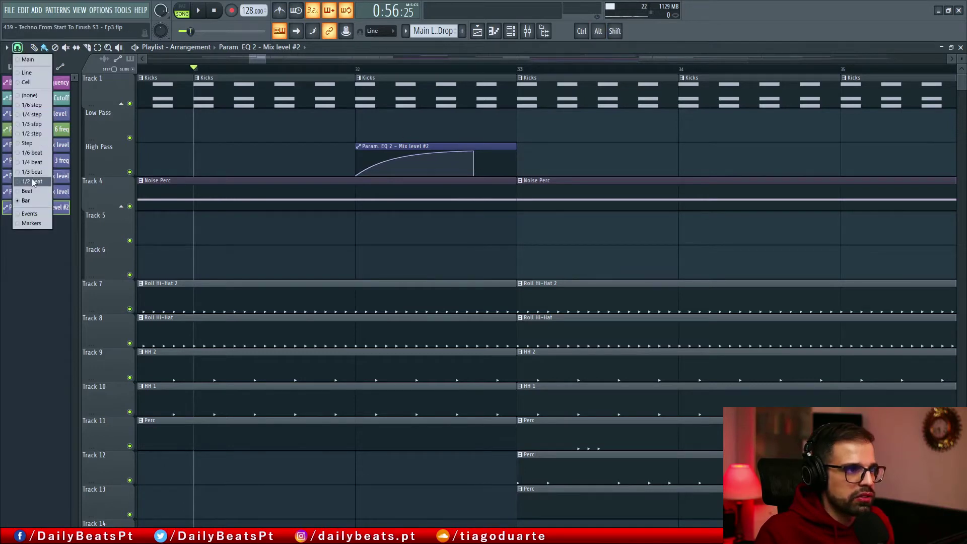
pyautogui.click(30, 145)
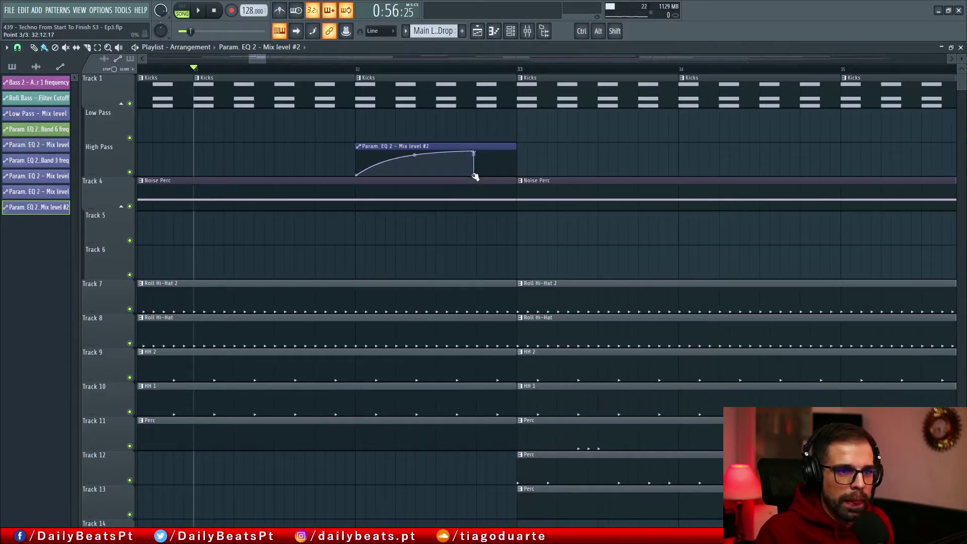
pyautogui.press('space')
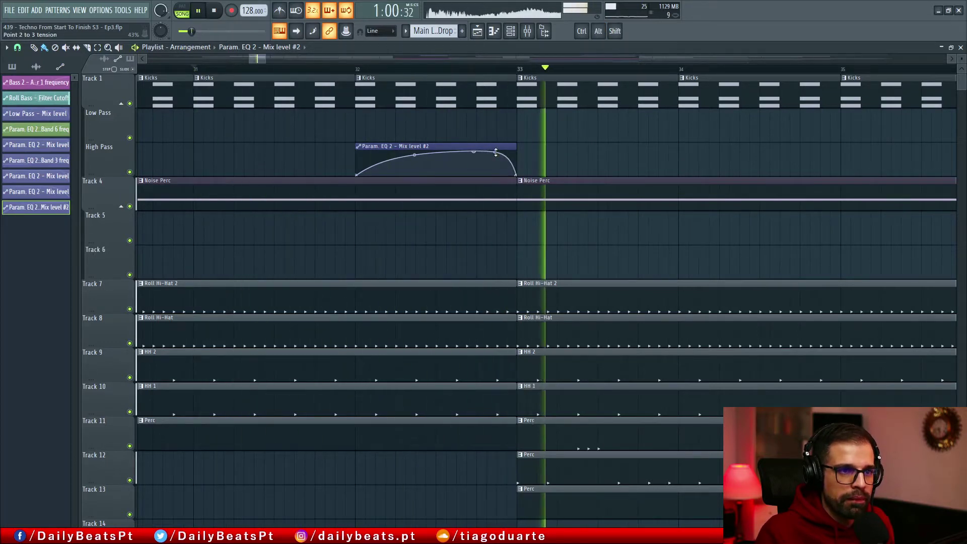
# Step: Shorten the hi-hat and percussion clips on tracks 7 to 11 before bar 33 so they end halfway through bar 32
pyautogui.scroll(-6, 495, 152)
pyautogui.scroll(-3, 482, 264)
pyautogui.scroll(-3, 482, 263)
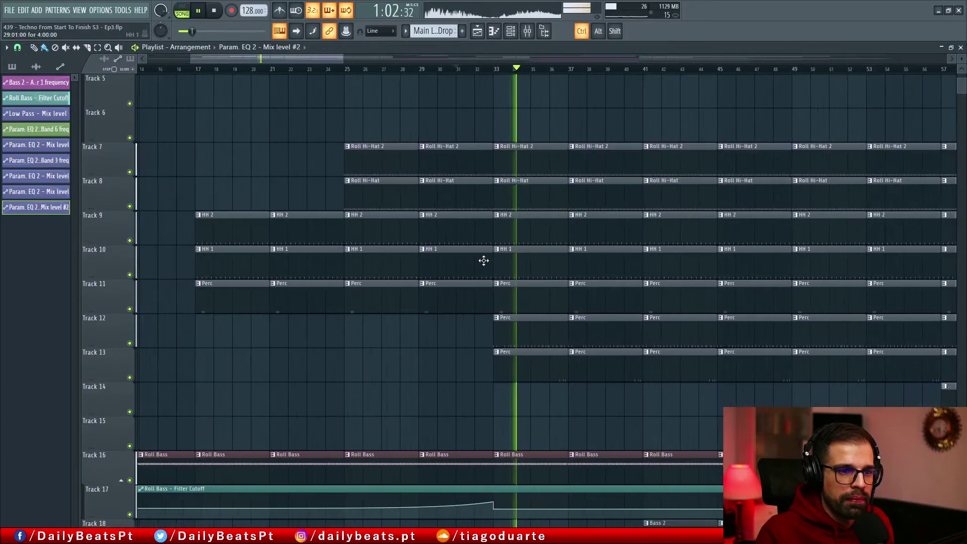
pyautogui.keyDown('ctrl'); pyautogui.rightClick(497, 116); pyautogui.keyUp('ctrl')
pyautogui.scroll(5, 293, 191)
pyautogui.scroll(6, 173, 167)
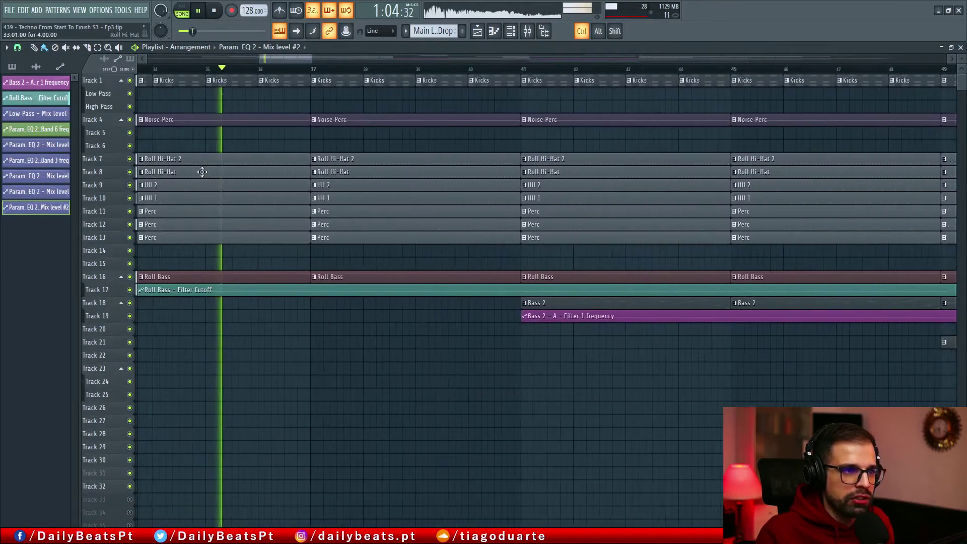
pyautogui.hscroll(-3, 323, 182)
pyautogui.scroll(4, 463, 188)
pyautogui.scroll(2, 466, 187)
pyautogui.scroll(2, 466, 188)
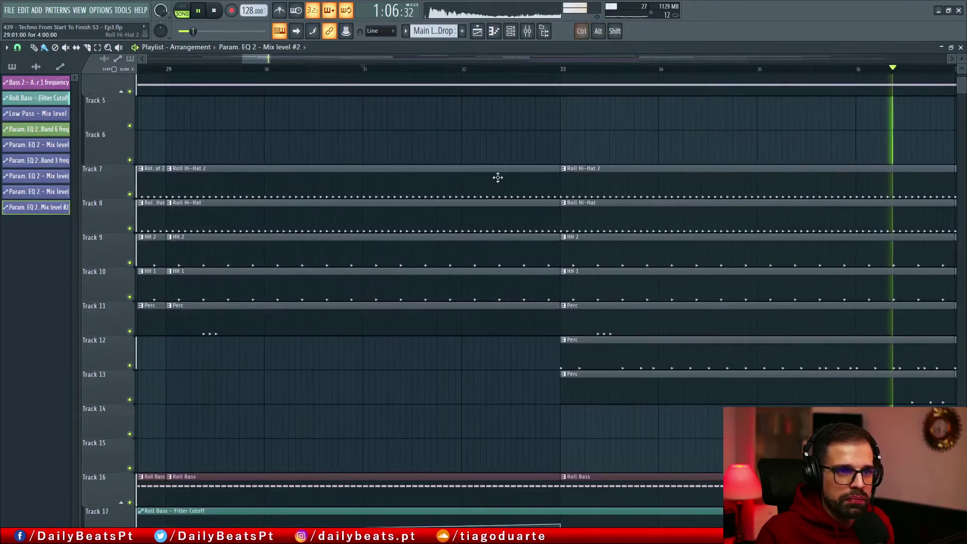
pyautogui.moveTo(525, 152); pyautogui.dragTo(512, 387)
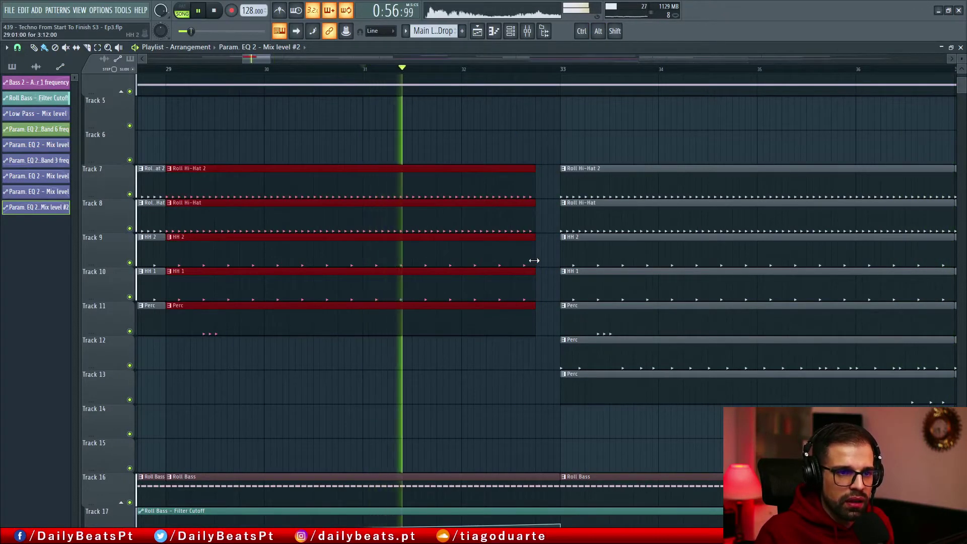
pyautogui.moveTo(533, 263); pyautogui.dragTo(518, 263)
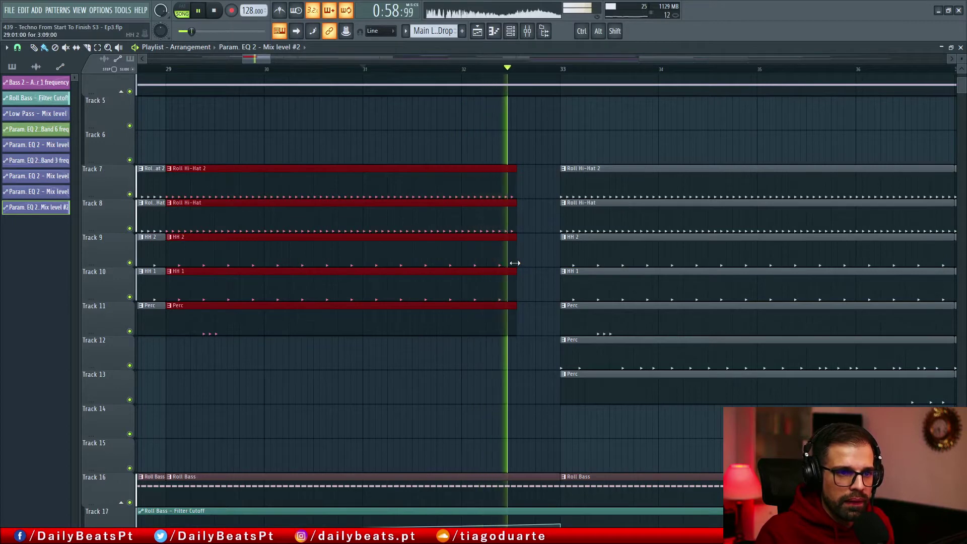
pyautogui.moveTo(515, 263); pyautogui.dragTo(509, 261)
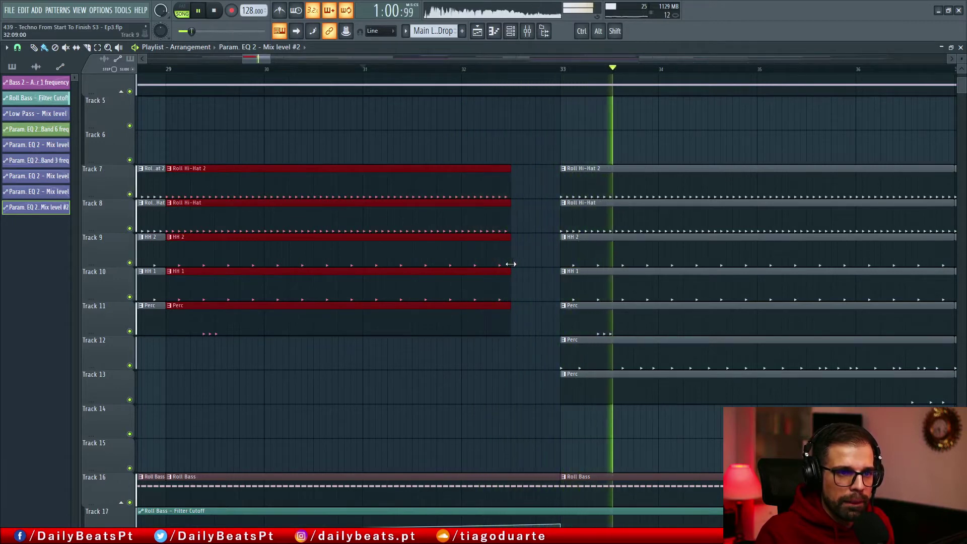
pyautogui.click(530, 261)
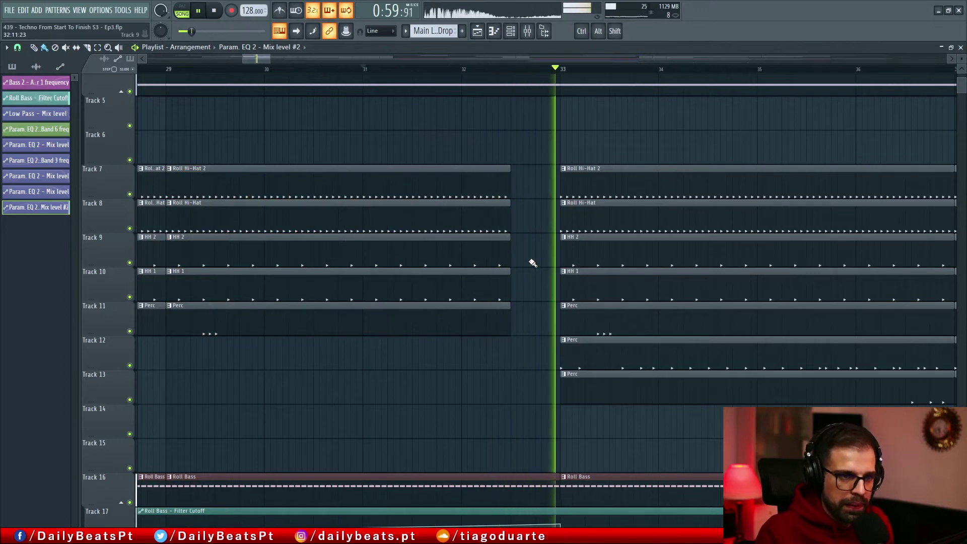
# Step: Trim the track 7 to 11 hi-hat and percussion clips back to the start of bar 32, listening to the transition
pyautogui.moveTo(522, 169); pyautogui.dragTo(483, 310)
pyautogui.moveTo(509, 226); pyautogui.dragTo(490, 233)
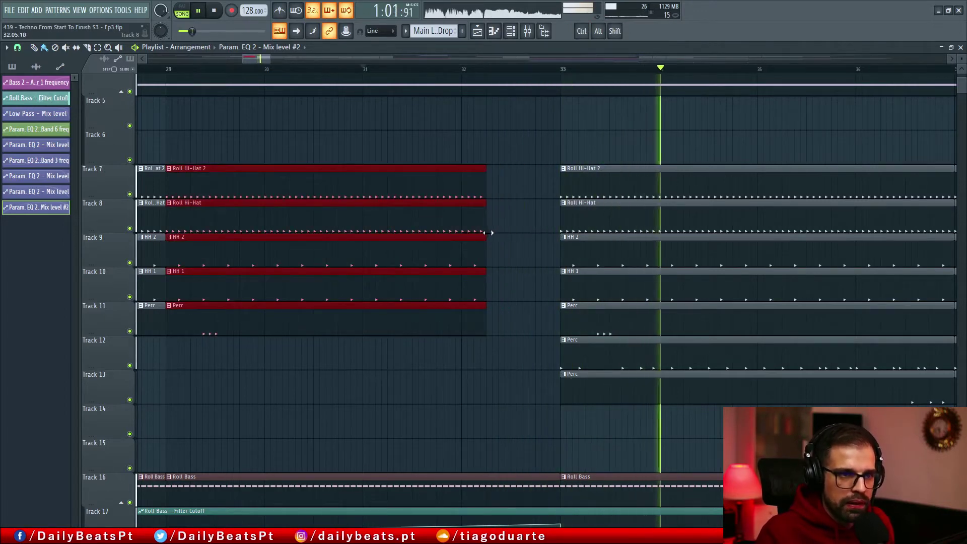
pyautogui.press('space')
pyautogui.scroll(3, 505, 275)
pyautogui.press('space')
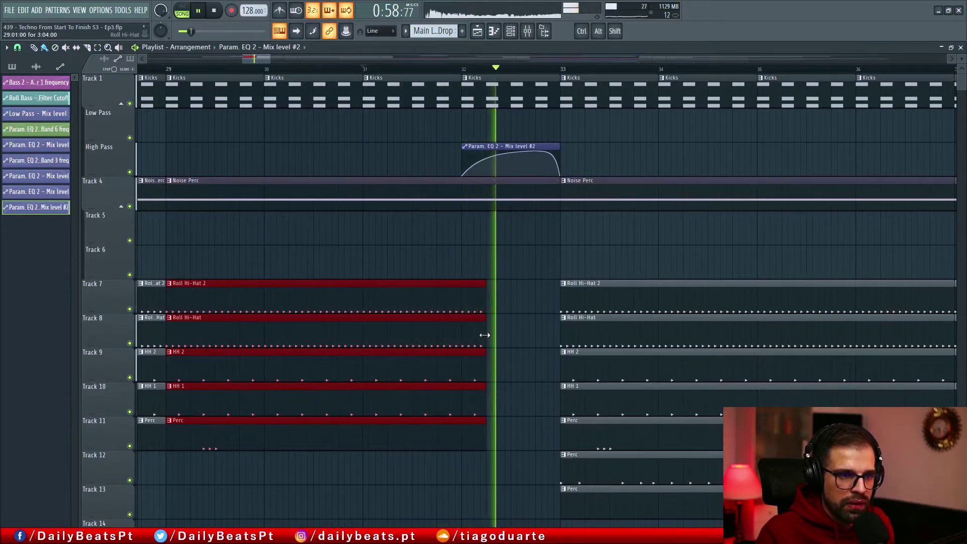
pyautogui.moveTo(484, 335); pyautogui.dragTo(461, 342)
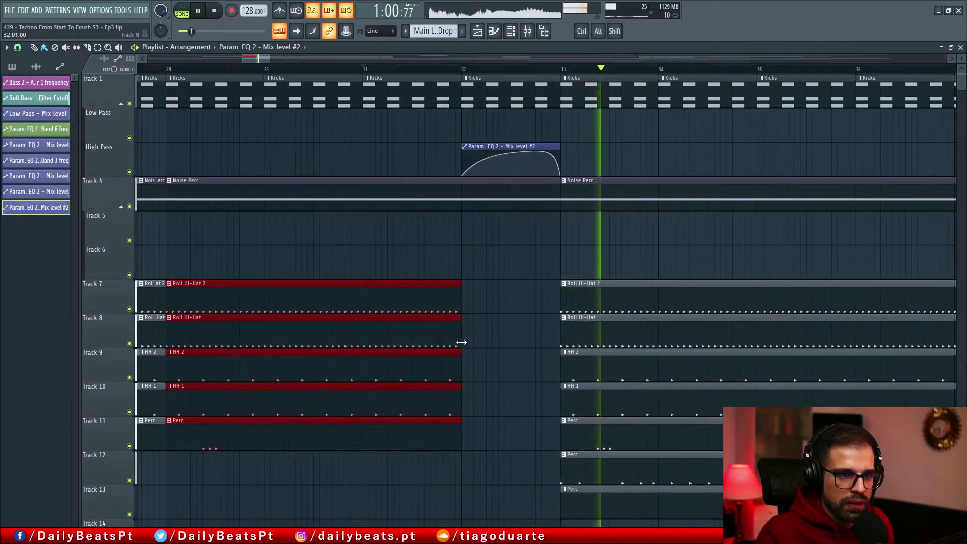
pyautogui.press('space')
pyautogui.press('space')
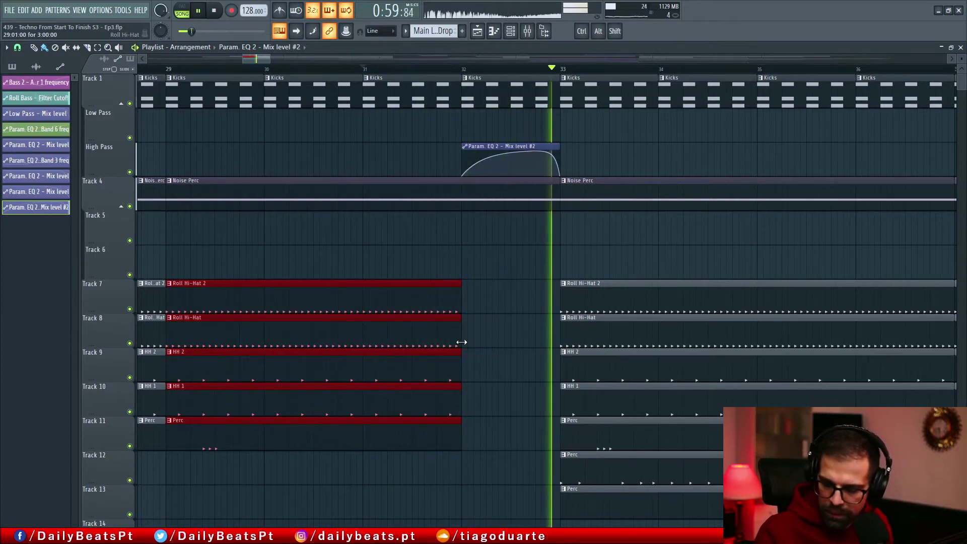
pyautogui.press('space')
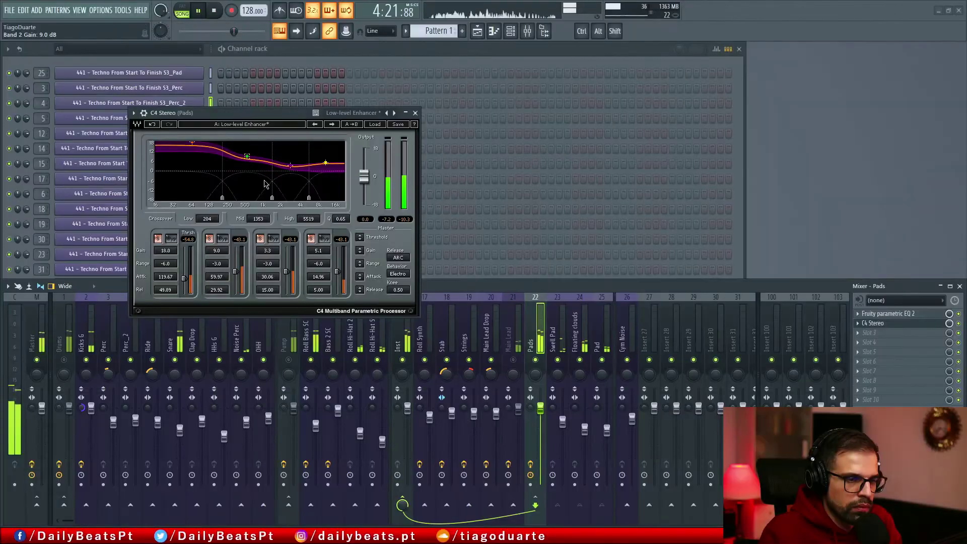
# Step: Load Fruity Parametric EQ 2 in the third effect slot of the Pads mixer track
pyautogui.click(895, 342)
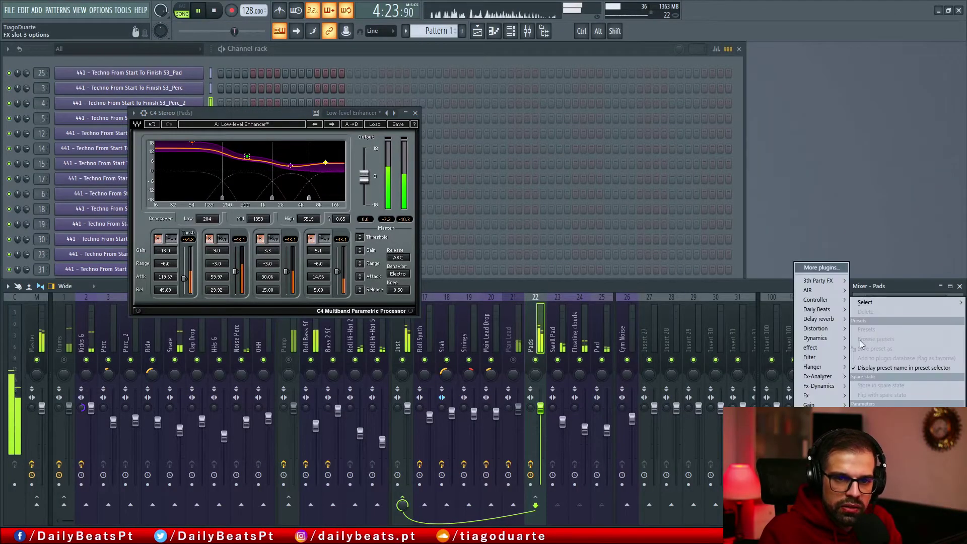
pyautogui.moveTo(826, 352)
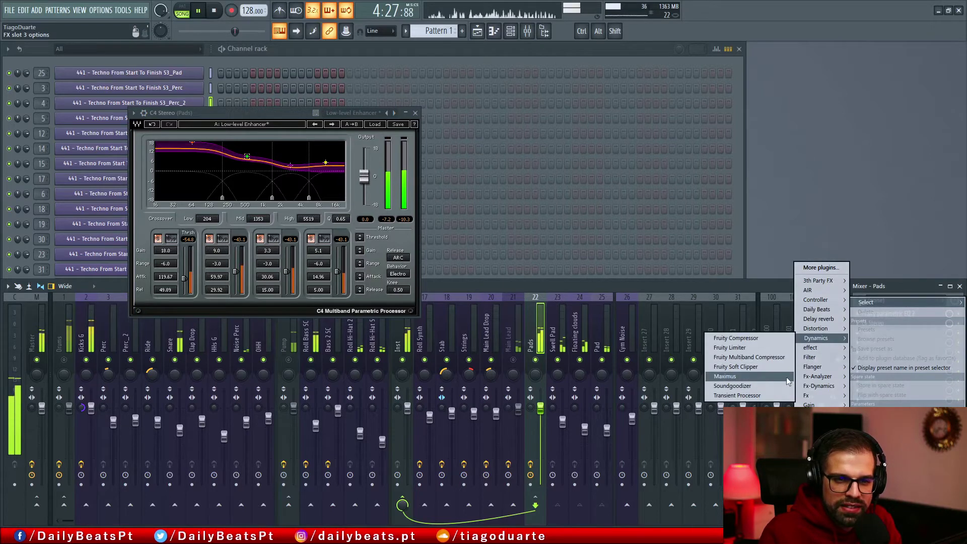
pyautogui.click(769, 381)
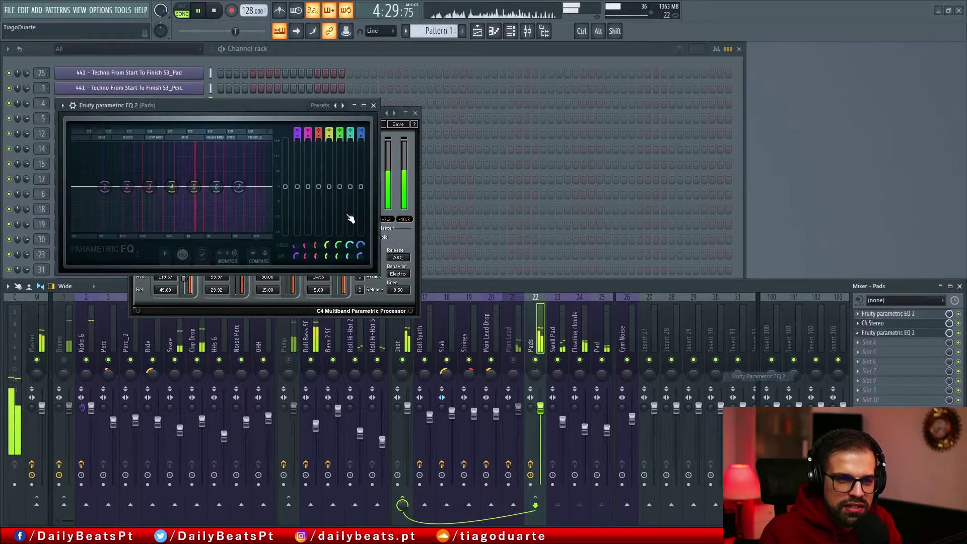
# Step: Sweep the Pads EQ for resonances, cutting band 3 to -3.2 dB at 237 Hz and band 4 slightly just above it
pyautogui.moveTo(152, 185); pyautogui.dragTo(144, 144)
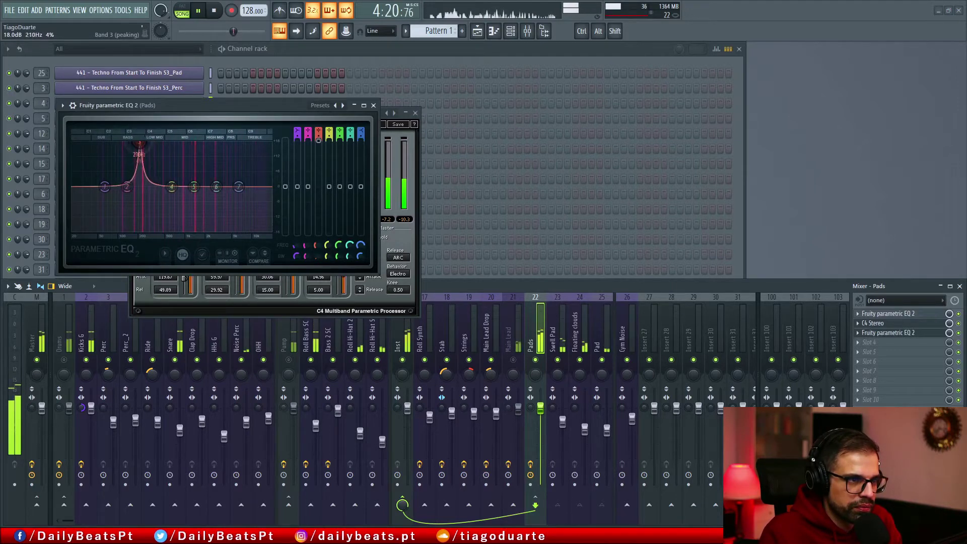
pyautogui.moveTo(143, 144); pyautogui.dragTo(142, 144)
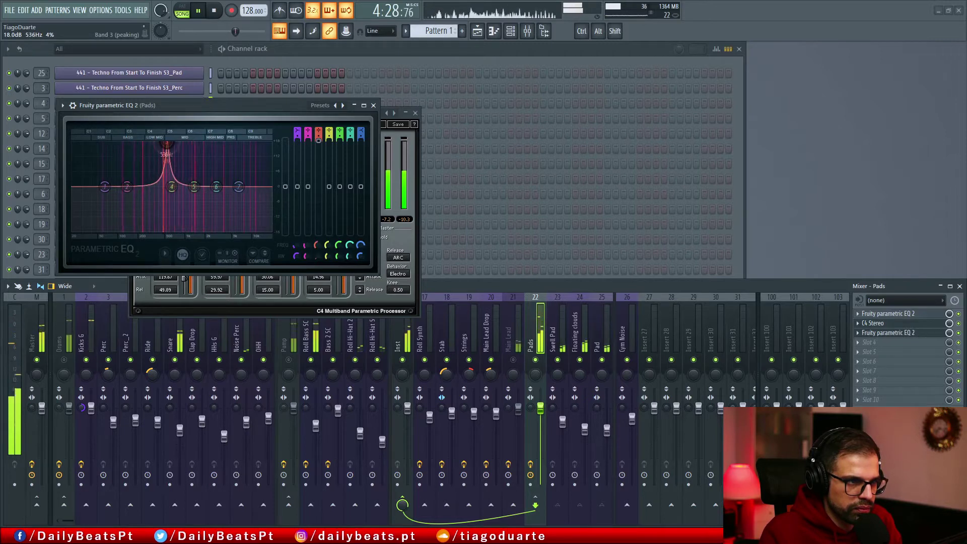
pyautogui.moveTo(172, 145); pyautogui.dragTo(165, 144)
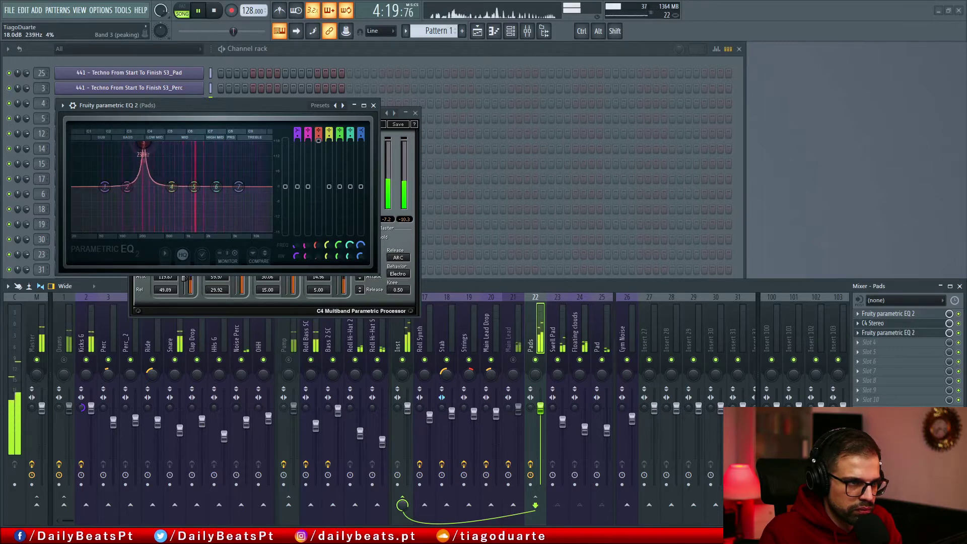
pyautogui.moveTo(124, 144); pyautogui.dragTo(143, 144)
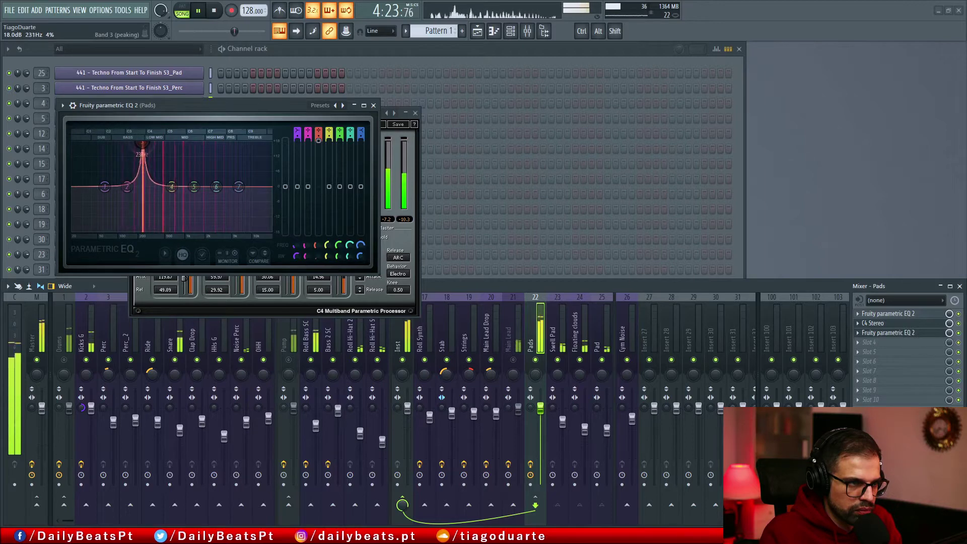
pyautogui.moveTo(319, 141); pyautogui.dragTo(319, 195)
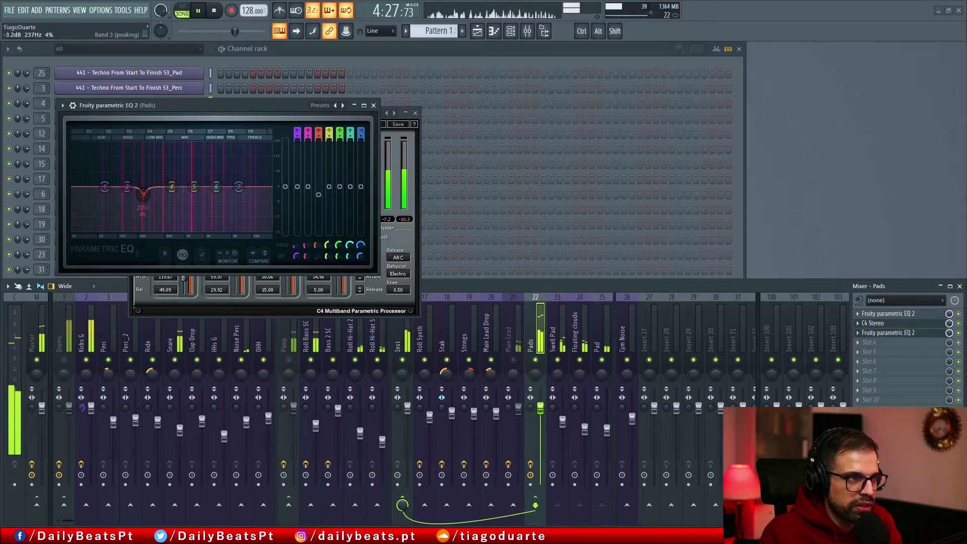
pyautogui.moveTo(171, 186)
pyautogui.mouseDown()
pyautogui.moveTo(167, 147)
pyautogui.moveTo(154, 143)
pyautogui.mouseUp()
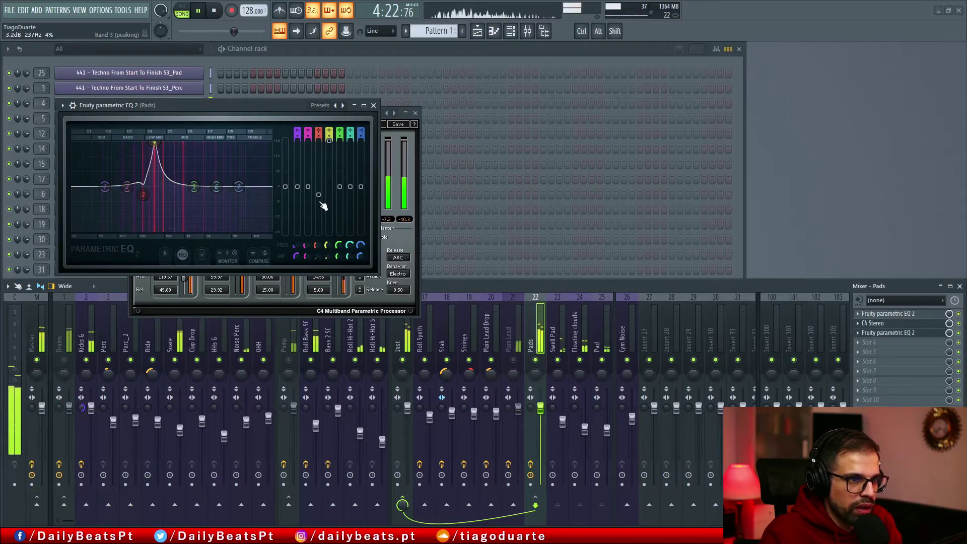
pyautogui.moveTo(330, 144); pyautogui.dragTo(328, 196)
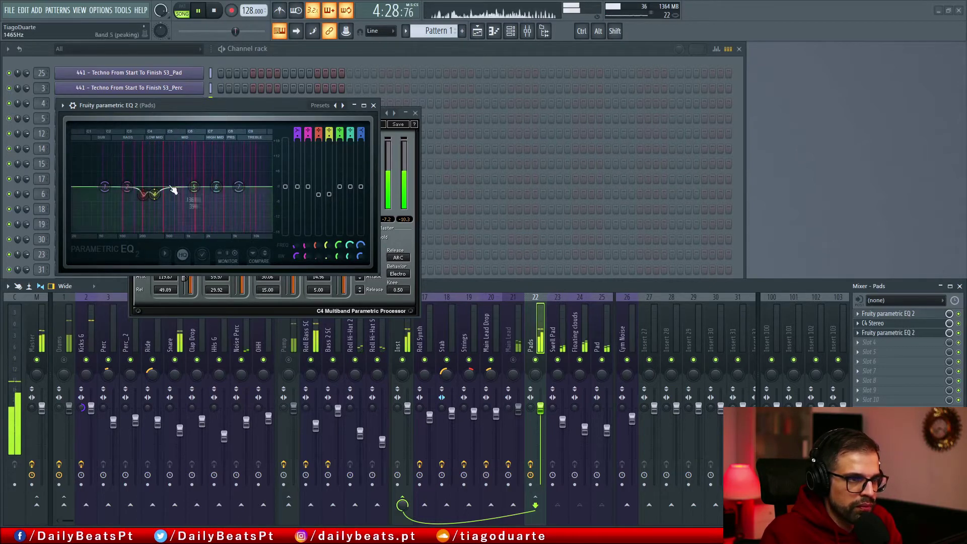
# Step: Boost the Pads EQ's low shelf to 7.4 dB at 152 Hz and cut band 5 to -2.1 dB at 1502 Hz
pyautogui.moveTo(106, 187); pyautogui.dragTo(127, 179)
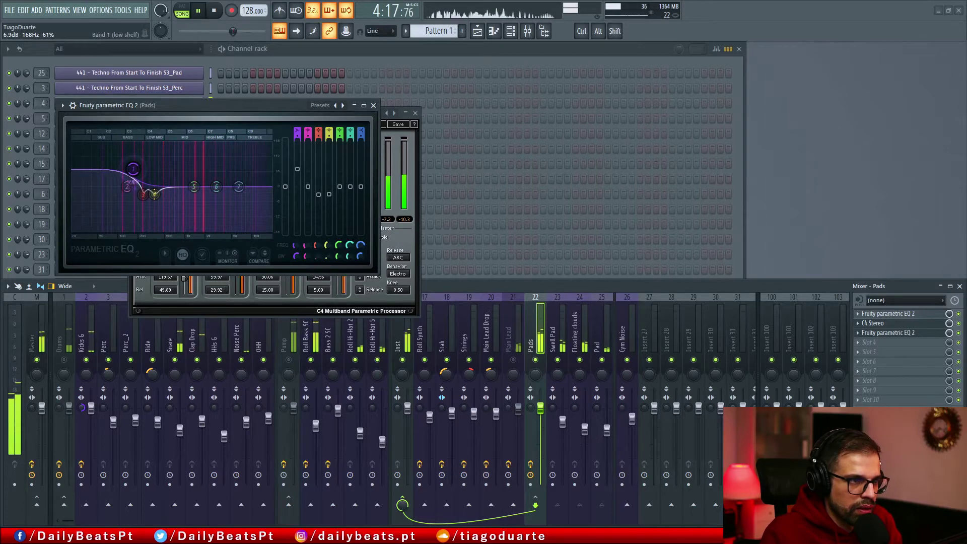
pyautogui.moveTo(133, 168)
pyautogui.mouseDown()
pyautogui.moveTo(131, 154)
pyautogui.moveTo(131, 163)
pyautogui.mouseUp()
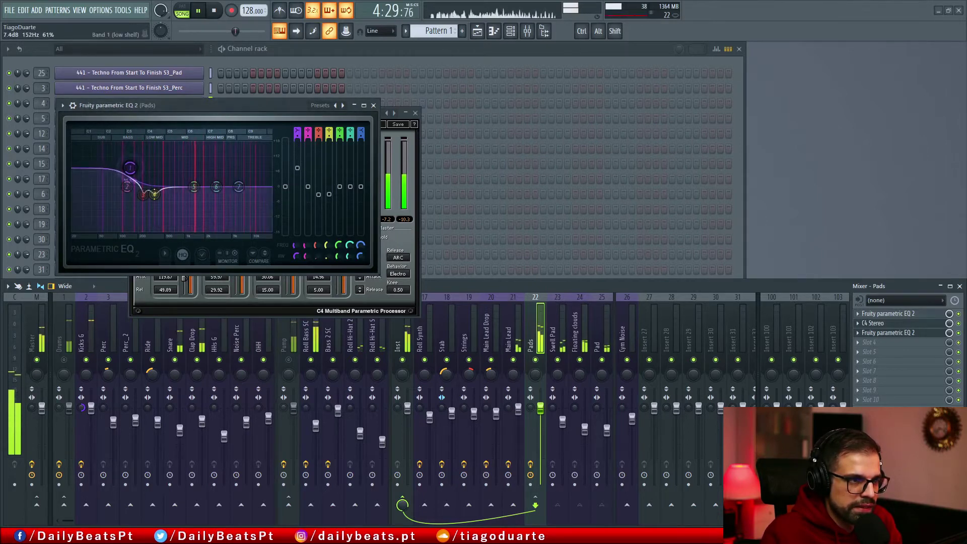
pyautogui.moveTo(130, 168); pyautogui.dragTo(130, 168)
pyautogui.moveTo(187, 177); pyautogui.dragTo(187, 167)
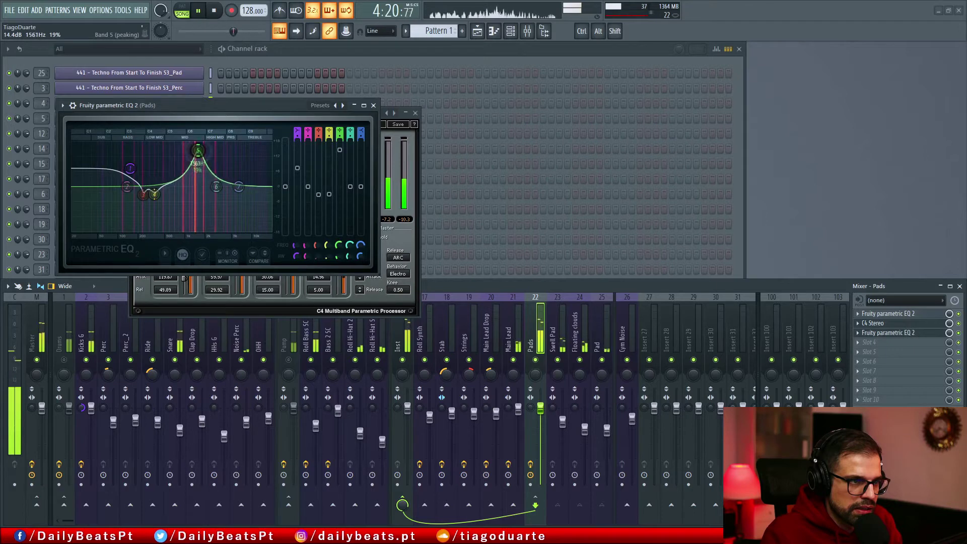
pyautogui.moveTo(198, 150); pyautogui.dragTo(196, 183)
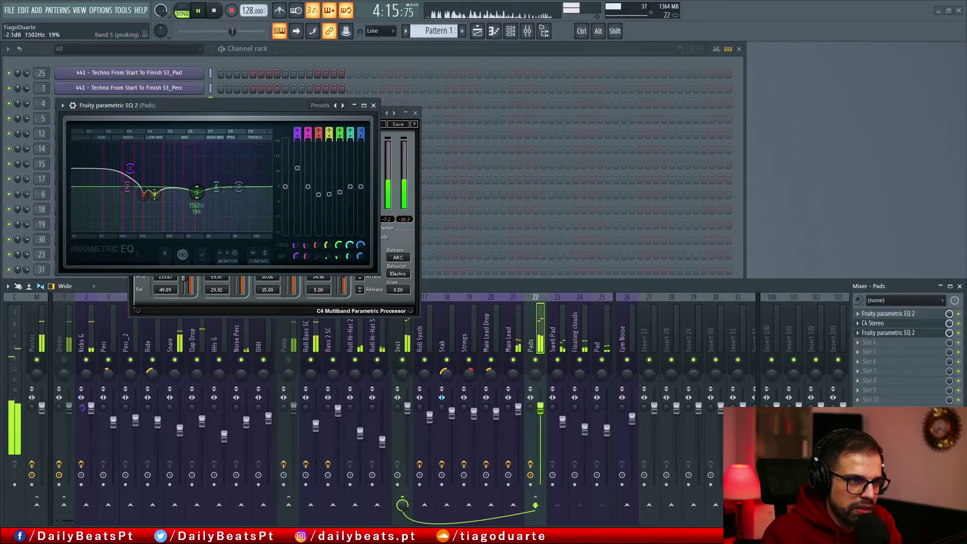
# Step: Load Fruity Parametric EQ 2 on the Floating clouds mixer track
pyautogui.click(582, 343)
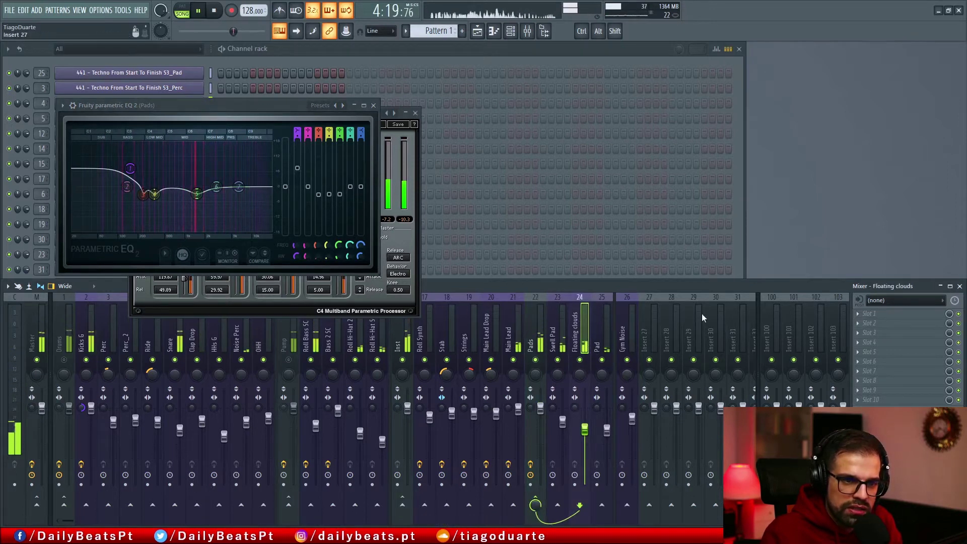
pyautogui.click(882, 324)
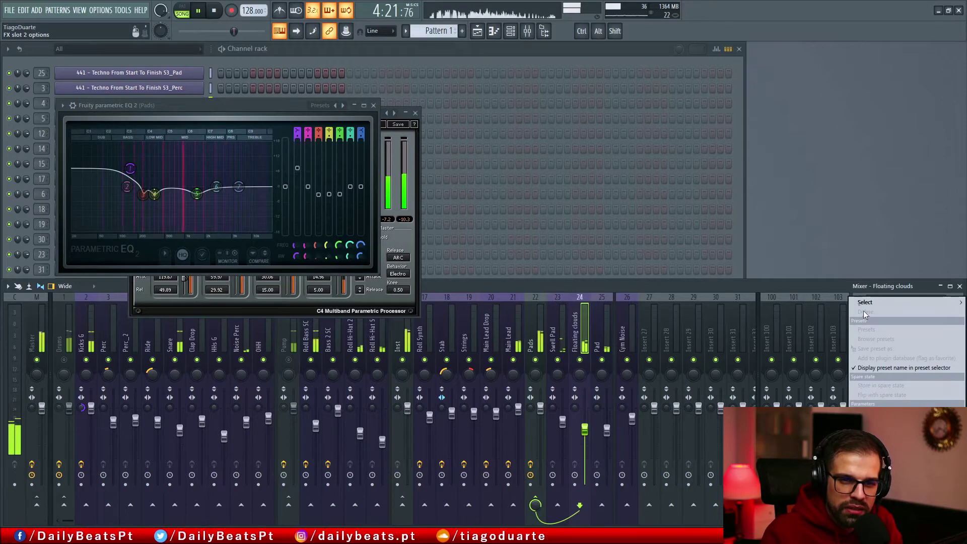
pyautogui.moveTo(863, 303)
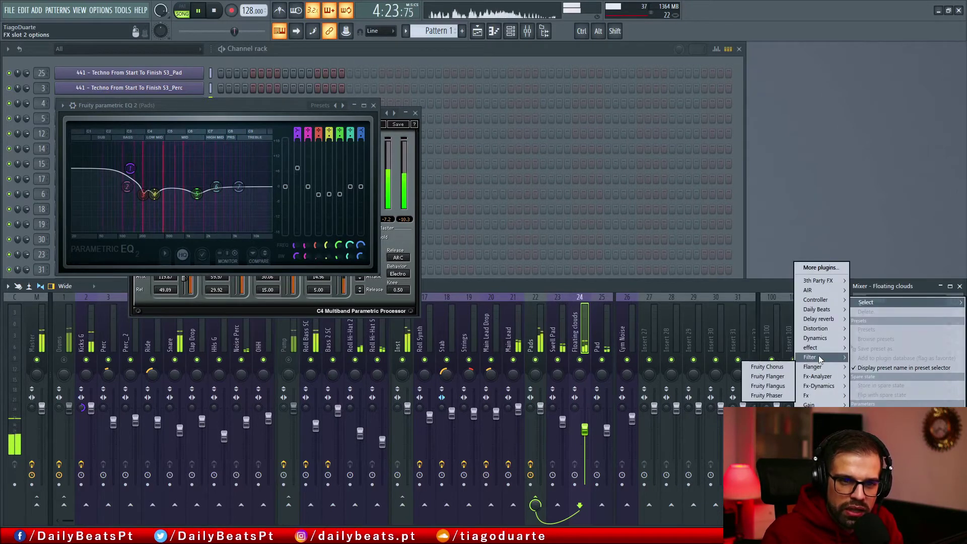
pyautogui.moveTo(820, 359)
pyautogui.click(757, 376)
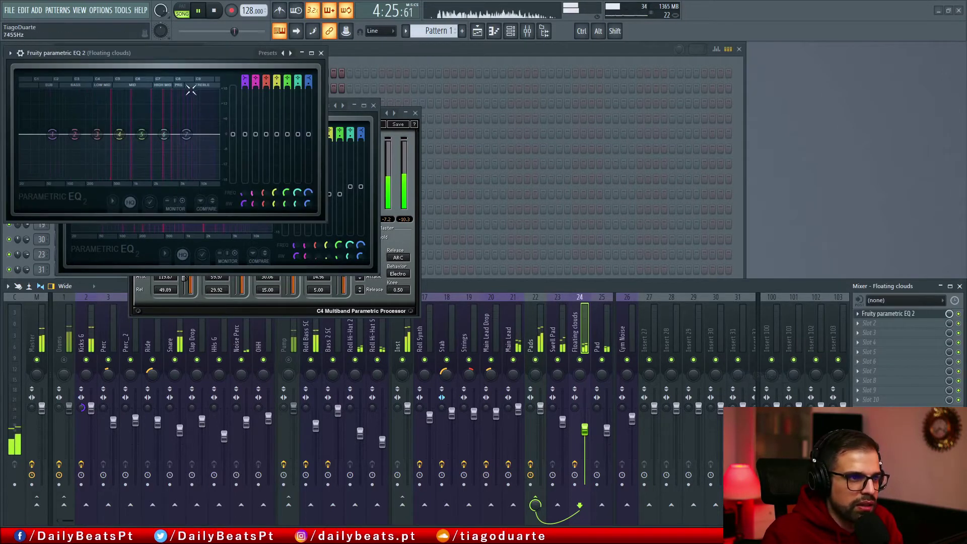
# Step: Lower the Floating clouds EQ's band 7 high shelf at about 4920 Hz, then close both parametric EQ windows
pyautogui.moveTo(180, 66); pyautogui.dragTo(574, 126)
pyautogui.moveTo(580, 194); pyautogui.dragTo(575, 223)
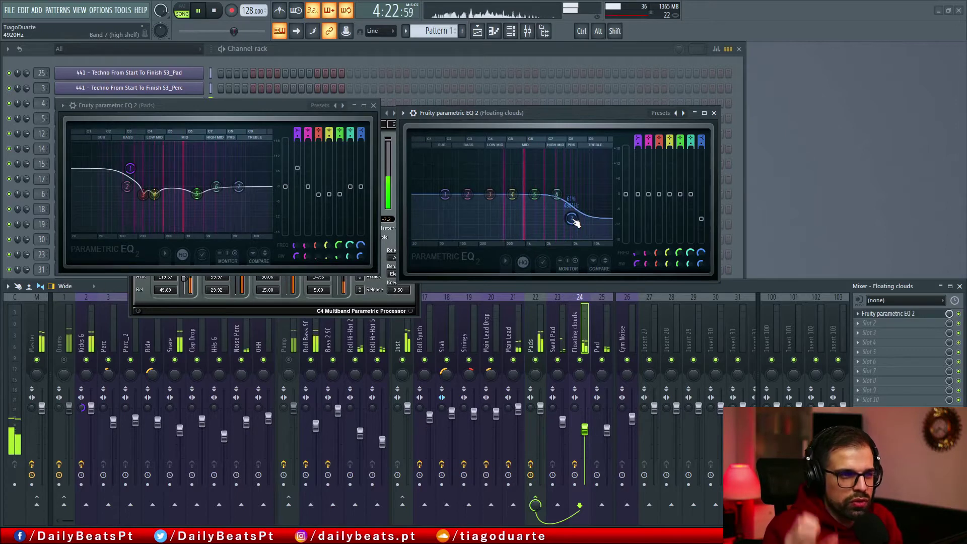
pyautogui.click(714, 113)
pyautogui.click(373, 105)
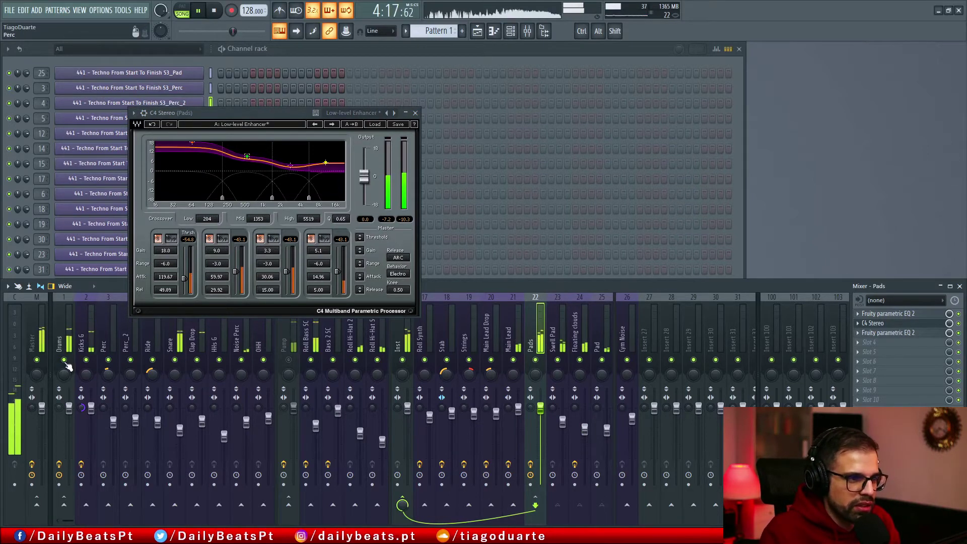
# Step: Unmute the Pump track, close C4 Stereo, and lower band 1 in the Pads track's slot 3 parametric EQ
pyautogui.click(288, 359)
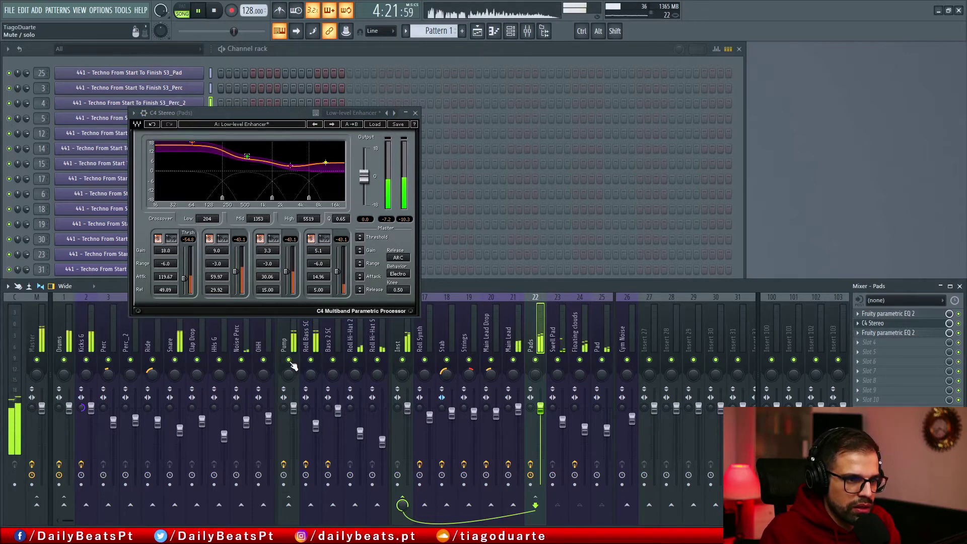
pyautogui.click(415, 113)
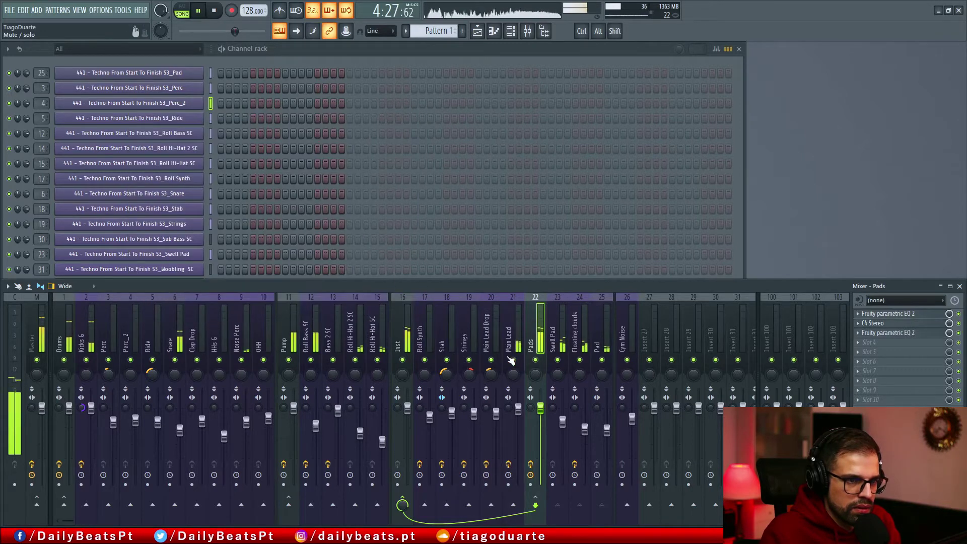
pyautogui.click(887, 332)
pyautogui.moveTo(130, 168); pyautogui.dragTo(130, 179)
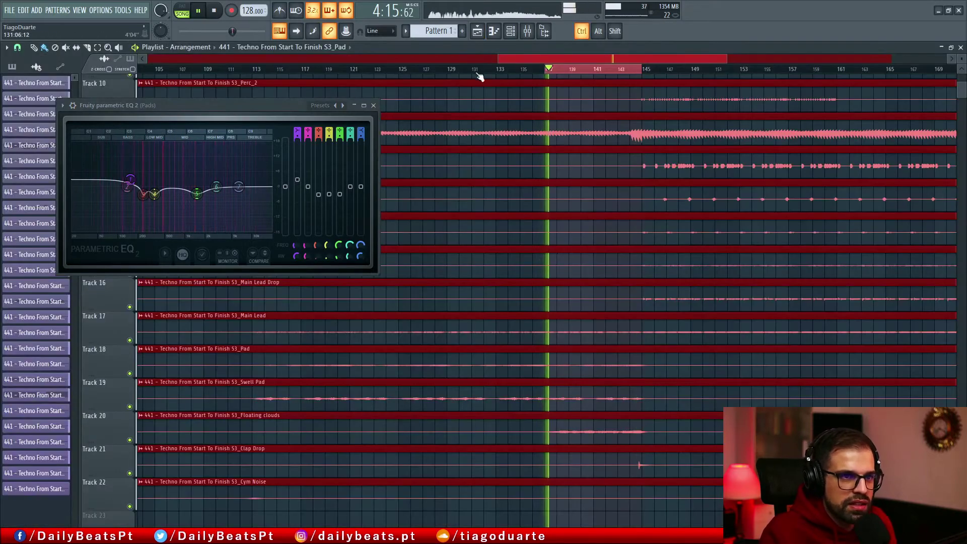
pyautogui.click(374, 105)
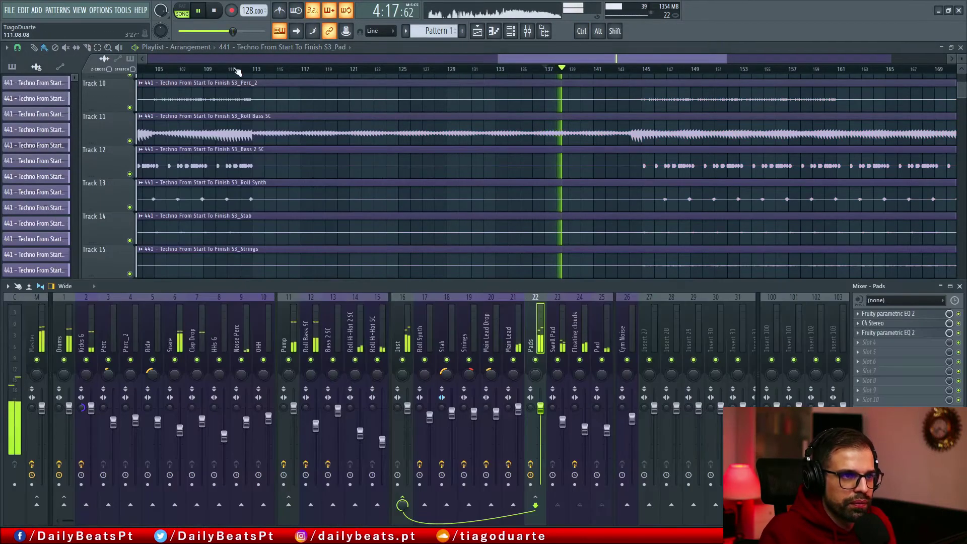
# Step: Restart playback from about bar 109 and listen through the breakdown into the drop at bar 145
pyautogui.press('space')
pyautogui.click(216, 71)
pyautogui.press('space')
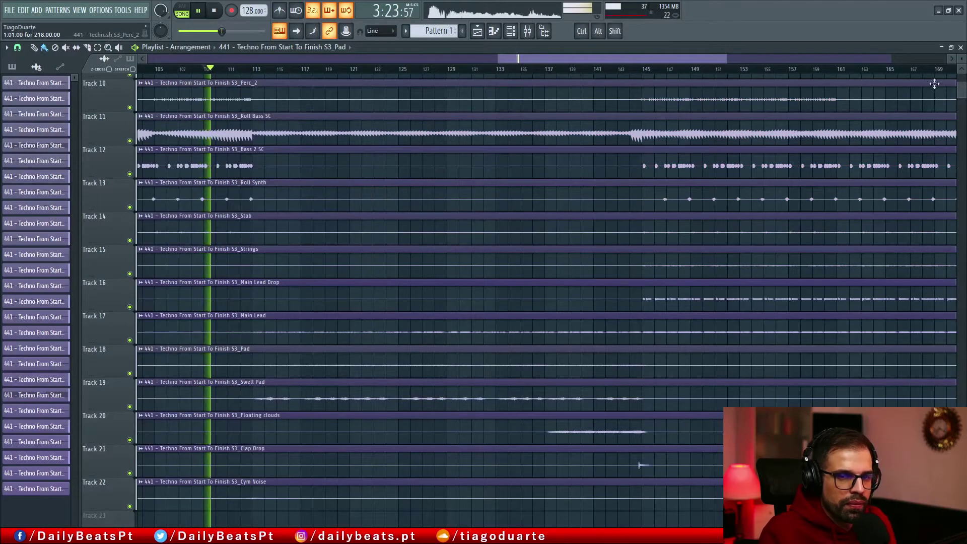
pyautogui.moveTo(960, 89); pyautogui.dragTo(961, 77)
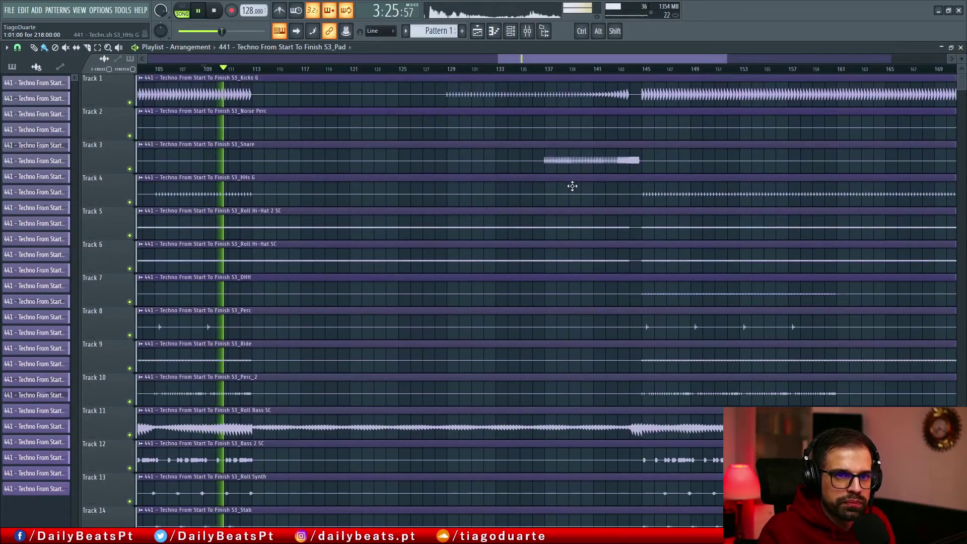
pyautogui.scroll(-1, 566, 185)
pyautogui.scroll(-2, 561, 183)
pyautogui.scroll(-3, 552, 188)
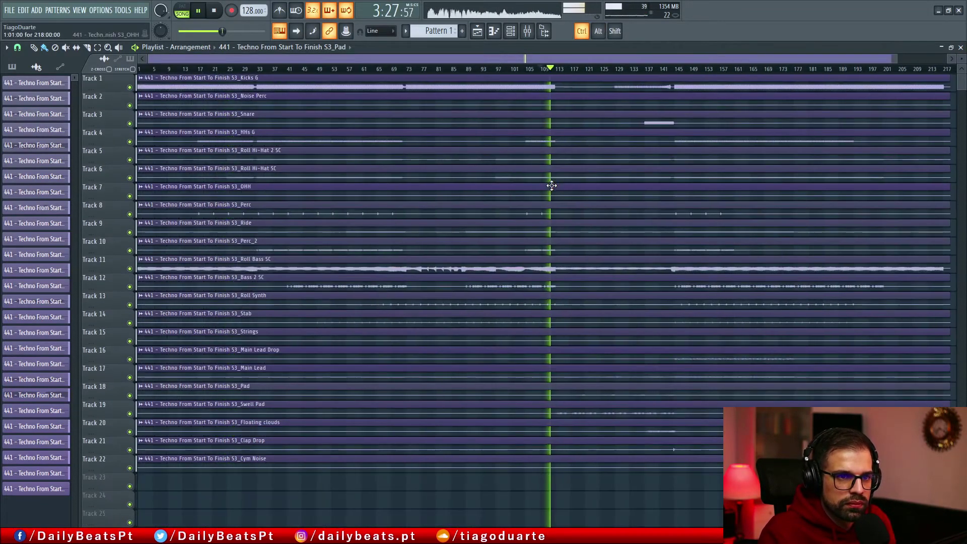
pyautogui.moveTo(664, 222); pyautogui.dragTo(499, 243)
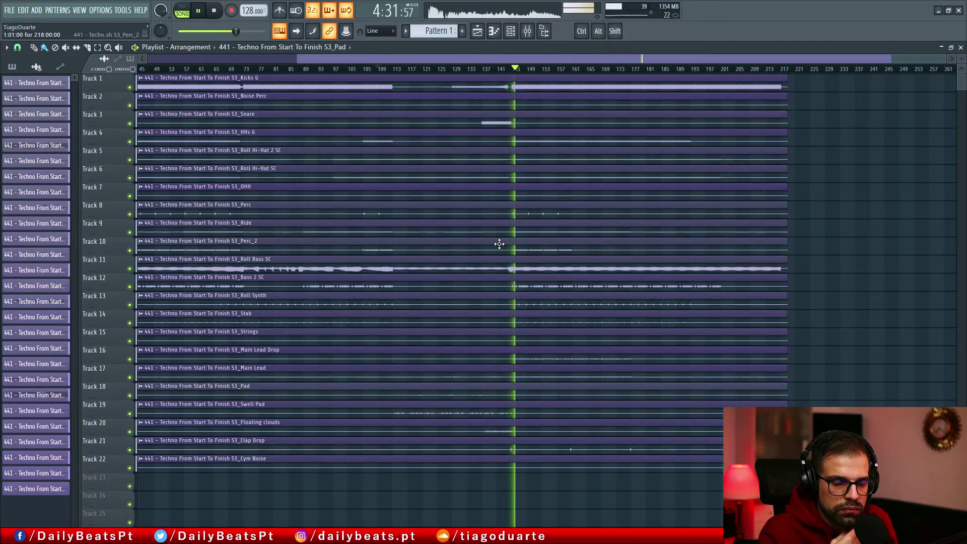
# Step: Check the Master effects, then replay the breakdown from about bar 109 and jump ahead to about bar 136
pyautogui.click(961, 48)
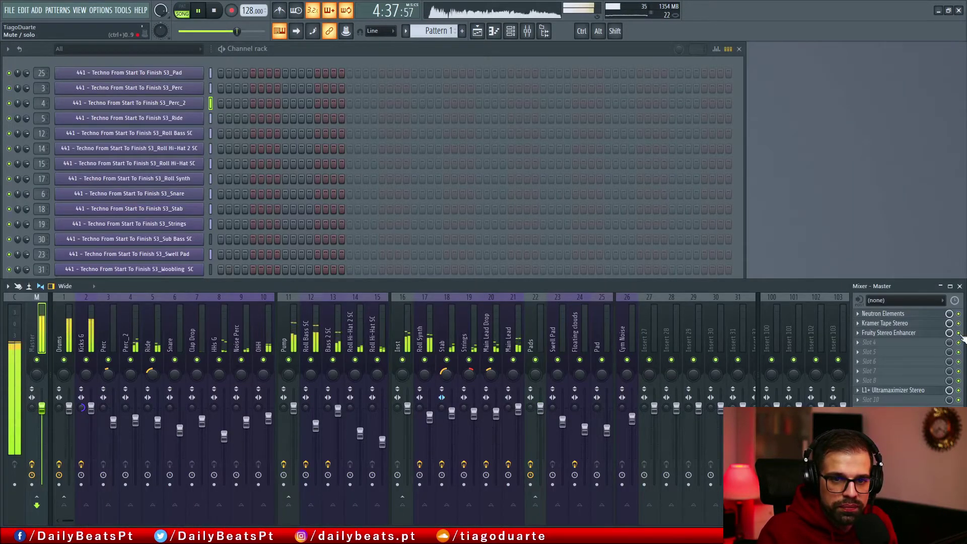
pyautogui.press('F5')
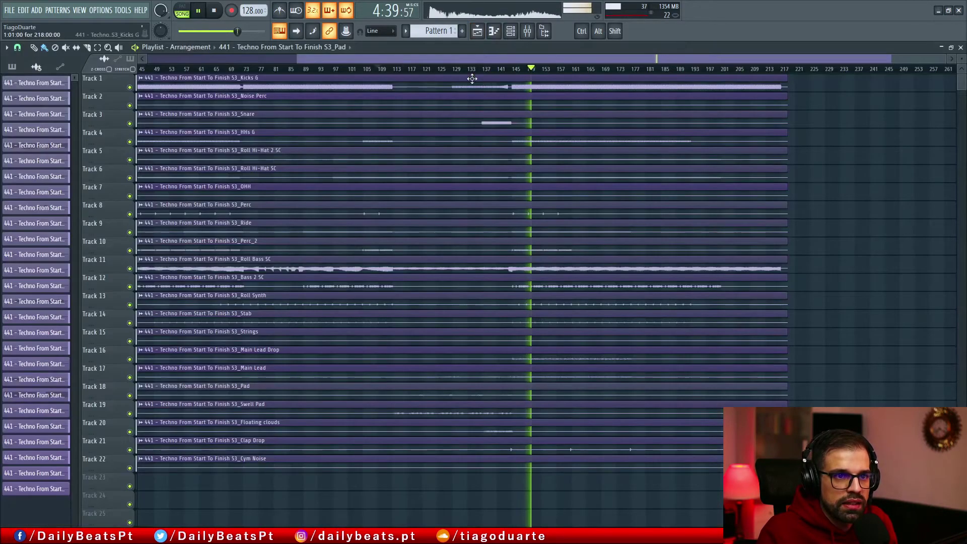
pyautogui.press('space')
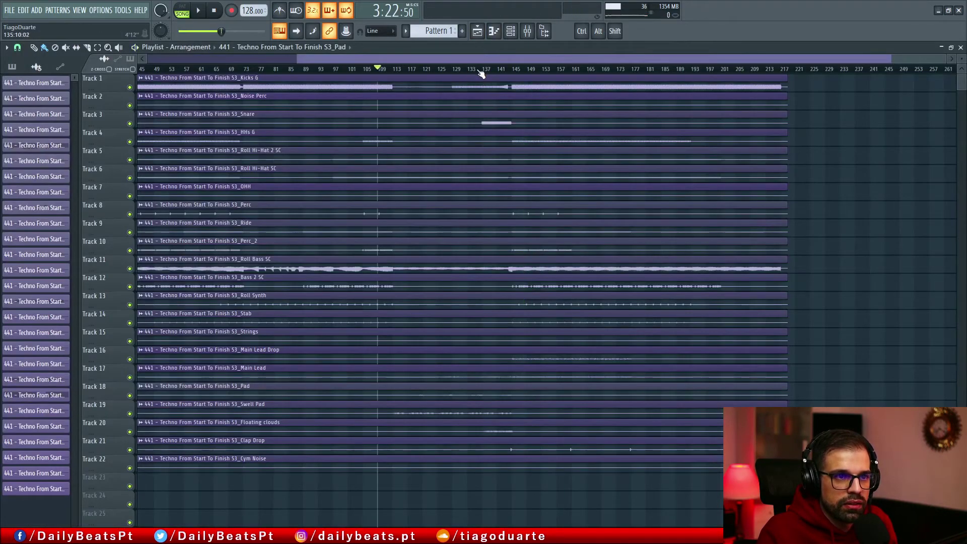
pyautogui.press('space')
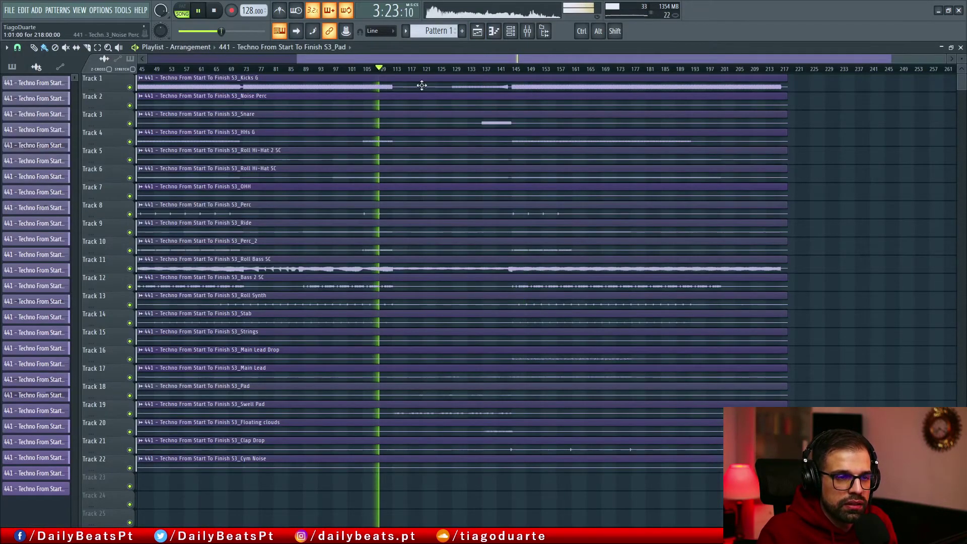
pyautogui.keyDown('ctrl'); pyautogui.scroll(3, 397, 101); pyautogui.keyUp('ctrl')
pyautogui.keyDown('ctrl'); pyautogui.scroll(2, 504, 162); pyautogui.keyUp('ctrl')
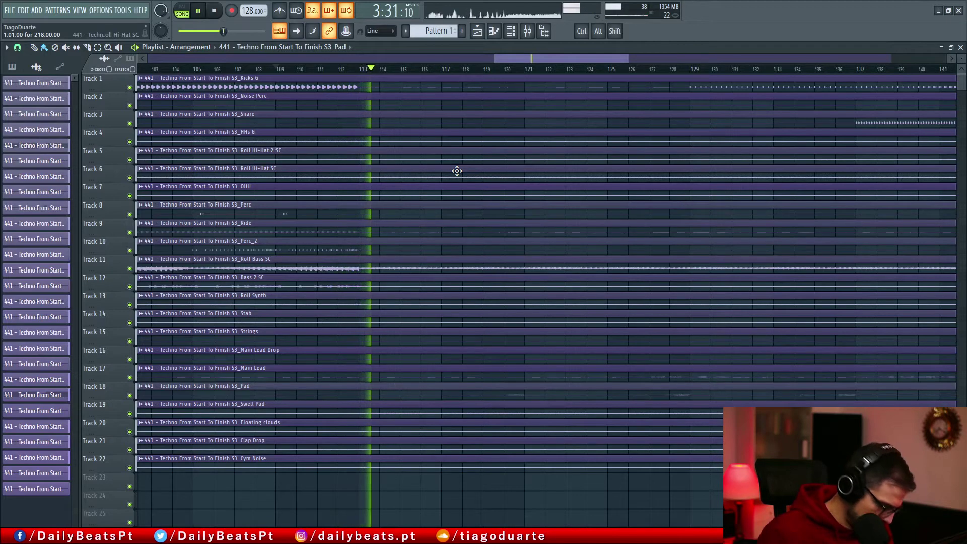
pyautogui.moveTo(560, 59); pyautogui.dragTo(611, 70)
pyautogui.click(582, 70)
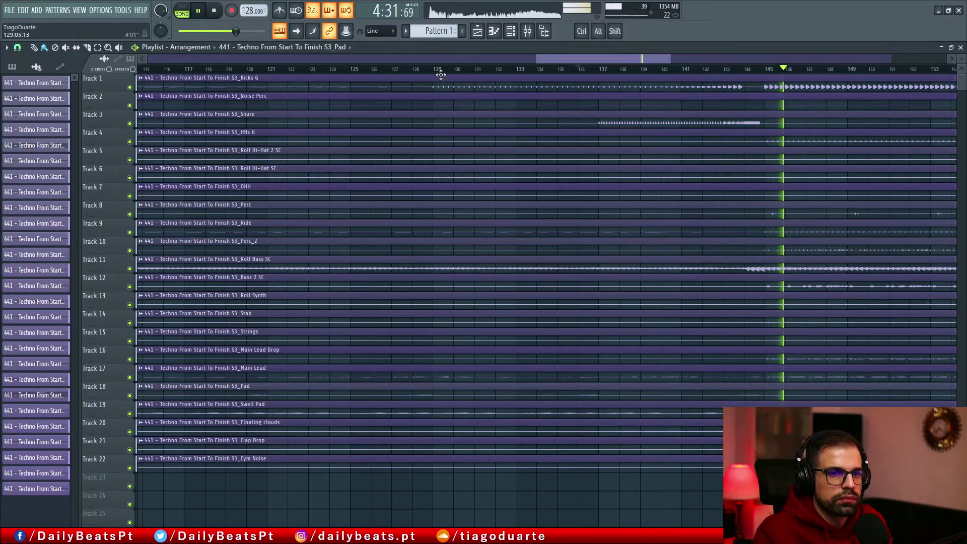
# Step: Select bars 145 to 161 in the playlist as the loop region for the drop
pyautogui.scroll(-5, 534, 200)
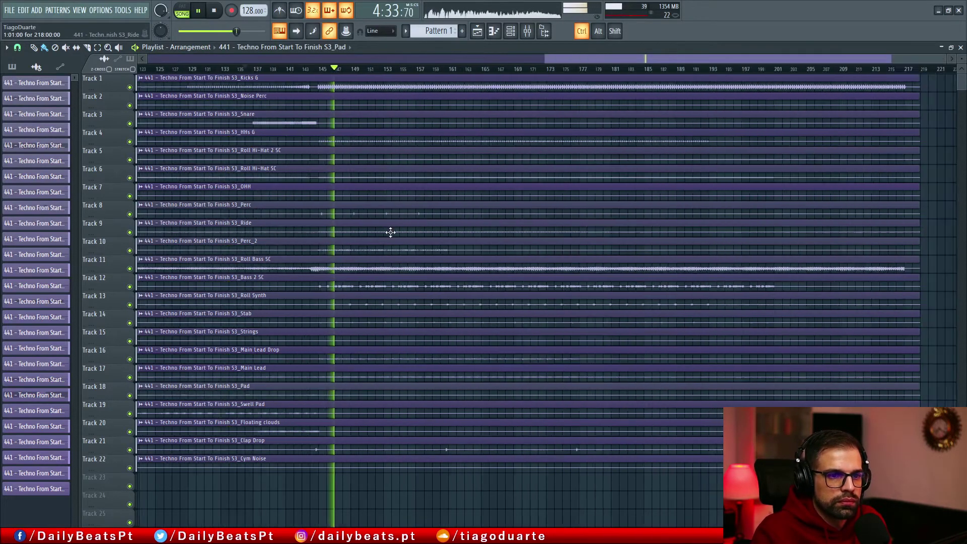
pyautogui.scroll(5, 390, 232)
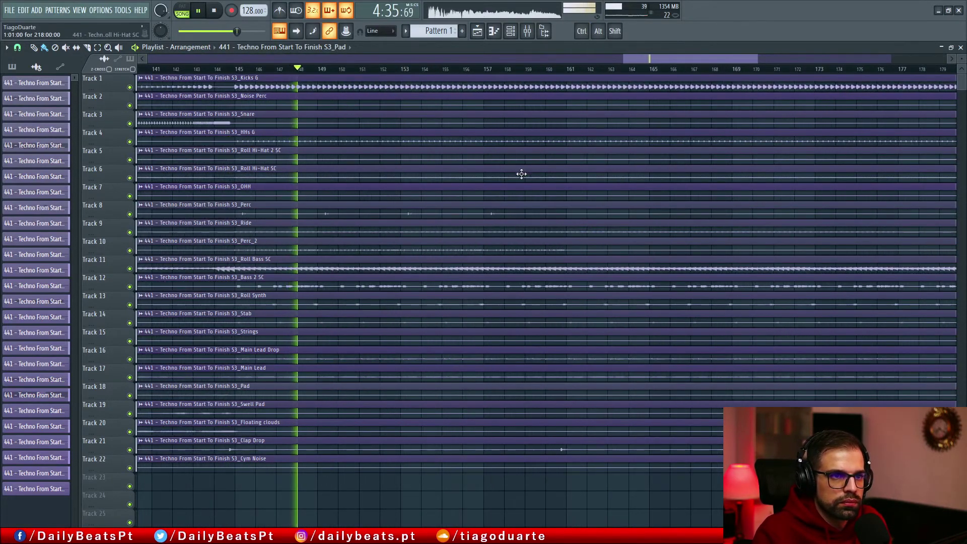
pyautogui.moveTo(572, 69); pyautogui.dragTo(235, 69)
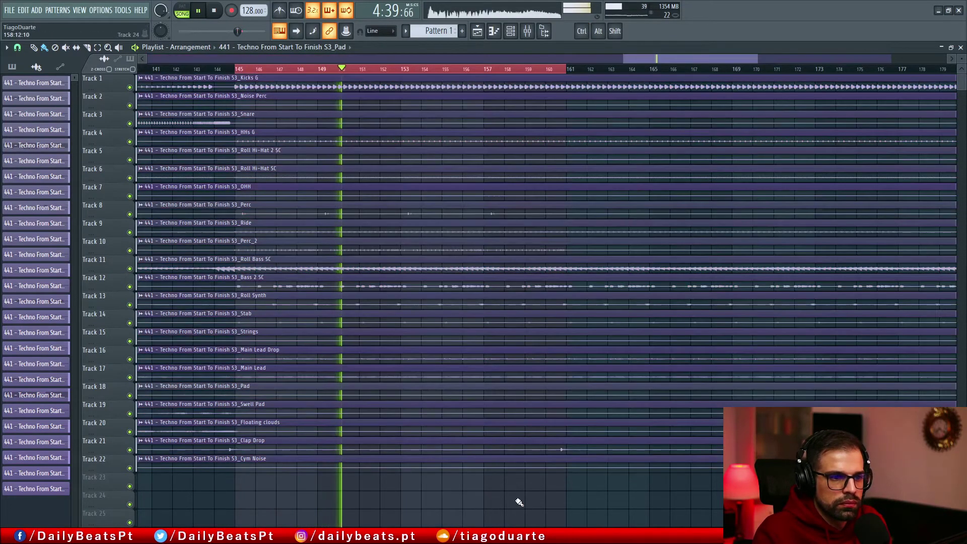
# Step: Check the drum tracks and Master in the mixer, and solo OHH with Ride audible alongside it
pyautogui.press('F5')
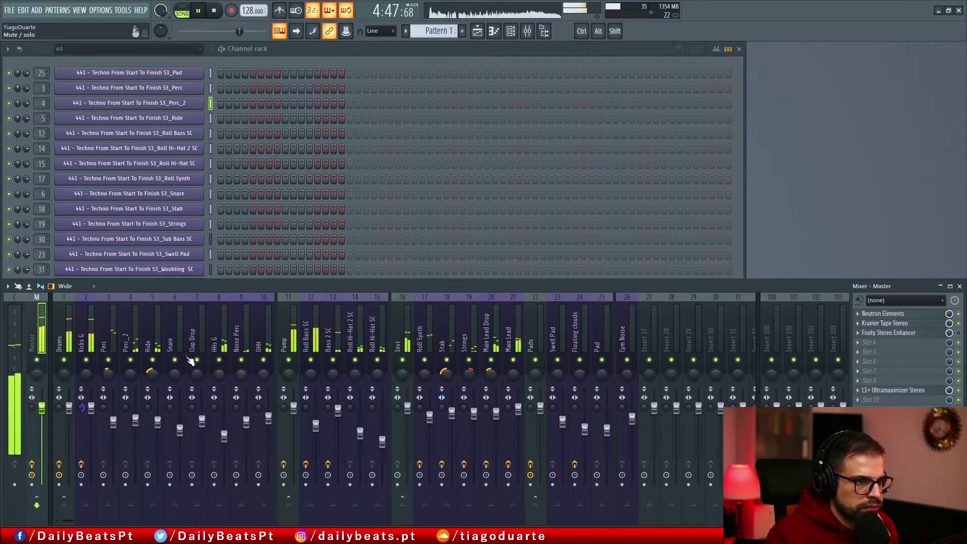
pyautogui.click(156, 344)
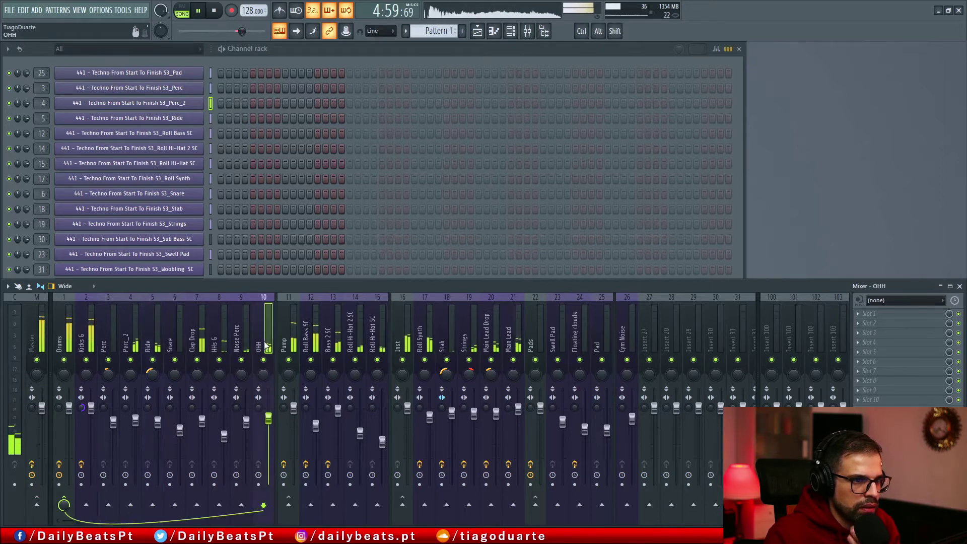
pyautogui.click(38, 337)
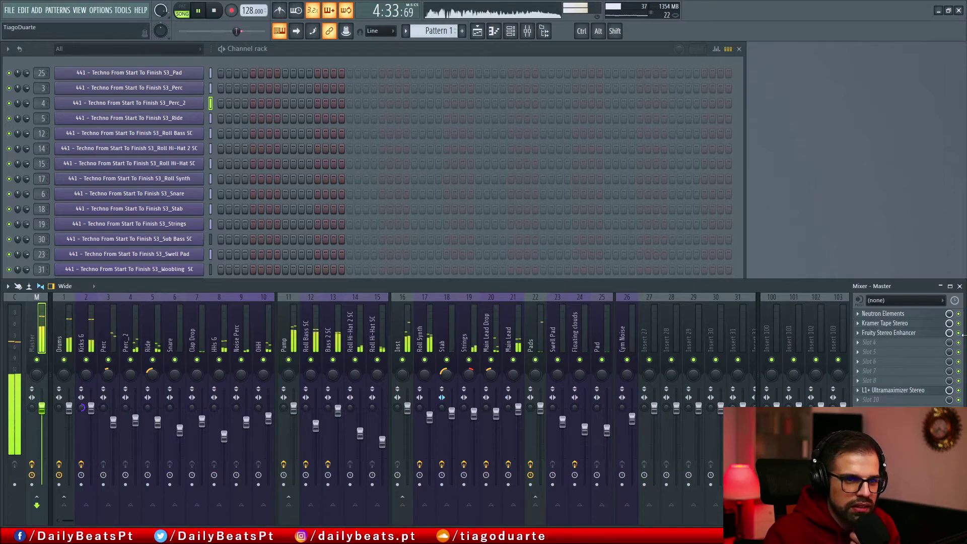
pyautogui.rightClick(262, 360)
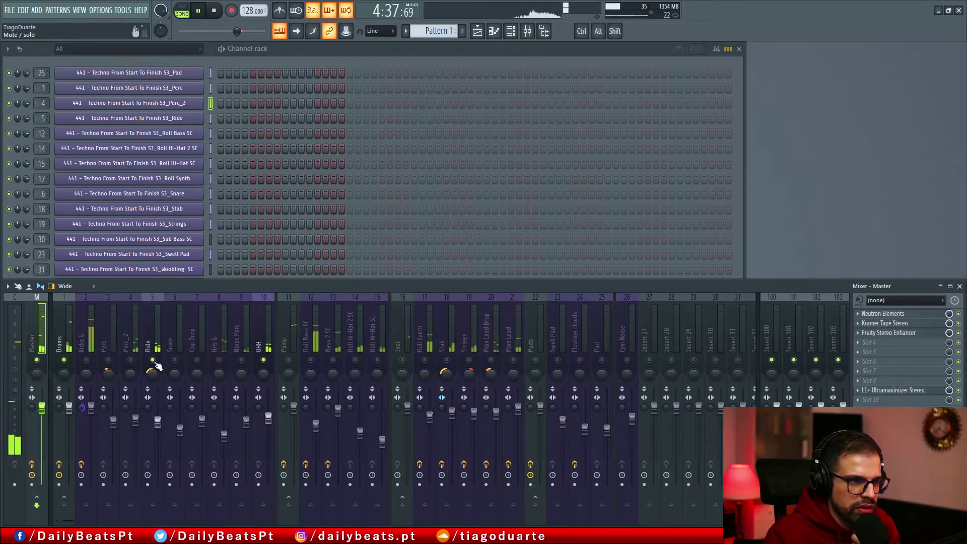
# Step: Try merging the OHH track's stereo separation to 100%, then reset it to the default
pyautogui.click(263, 392)
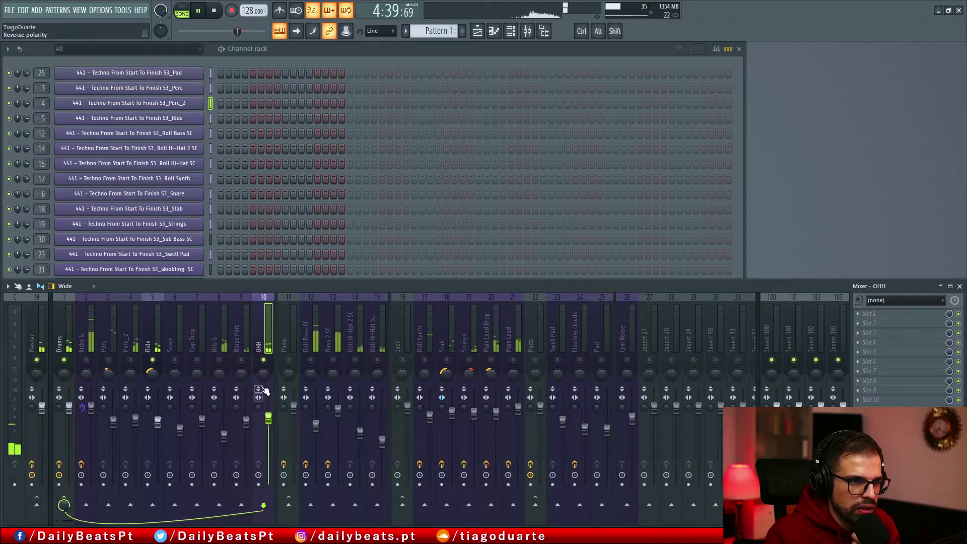
pyautogui.moveTo(258, 408); pyautogui.dragTo(258, 372)
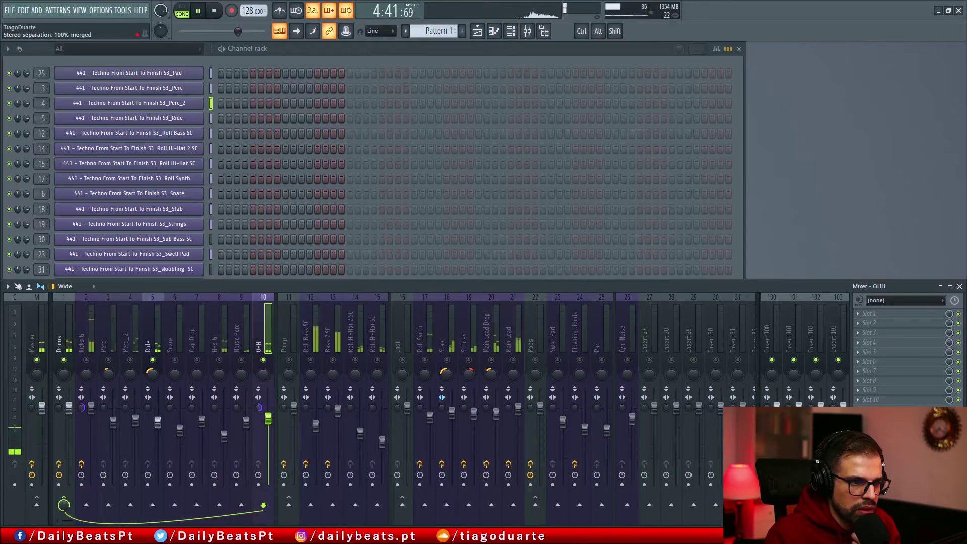
pyautogui.rightClick(259, 409)
pyautogui.click(289, 352)
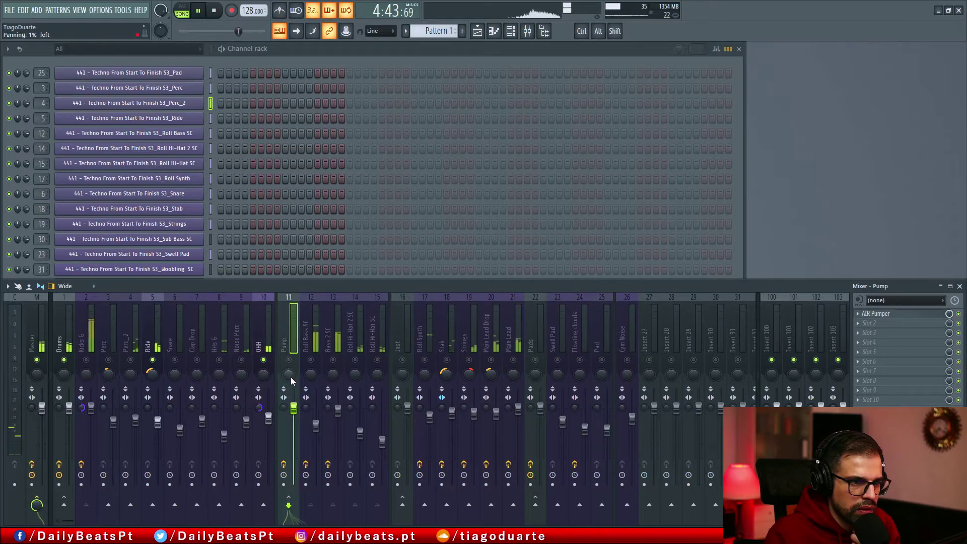
pyautogui.rightClick(291, 377)
pyautogui.rightClick(266, 408)
pyautogui.click(261, 411)
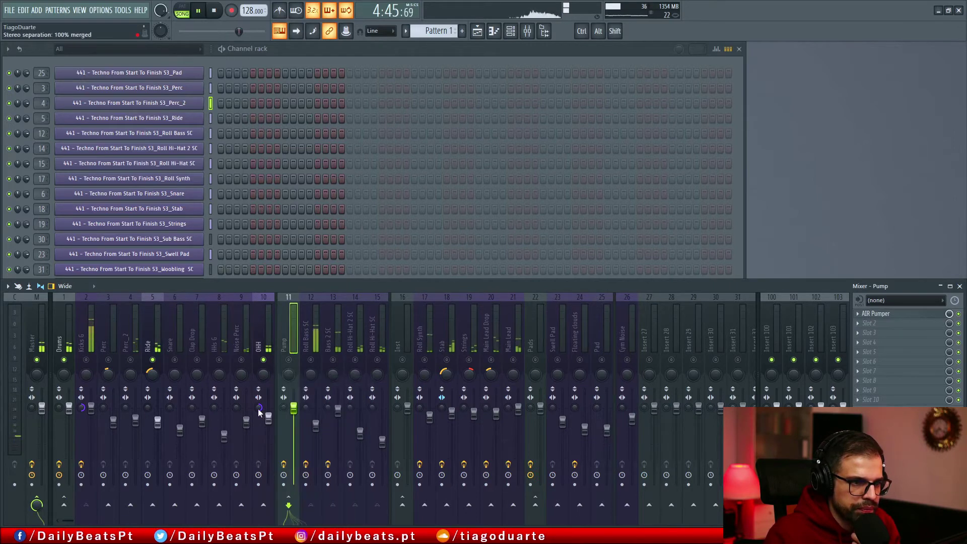
pyautogui.rightClick(260, 409)
pyautogui.click(283, 381)
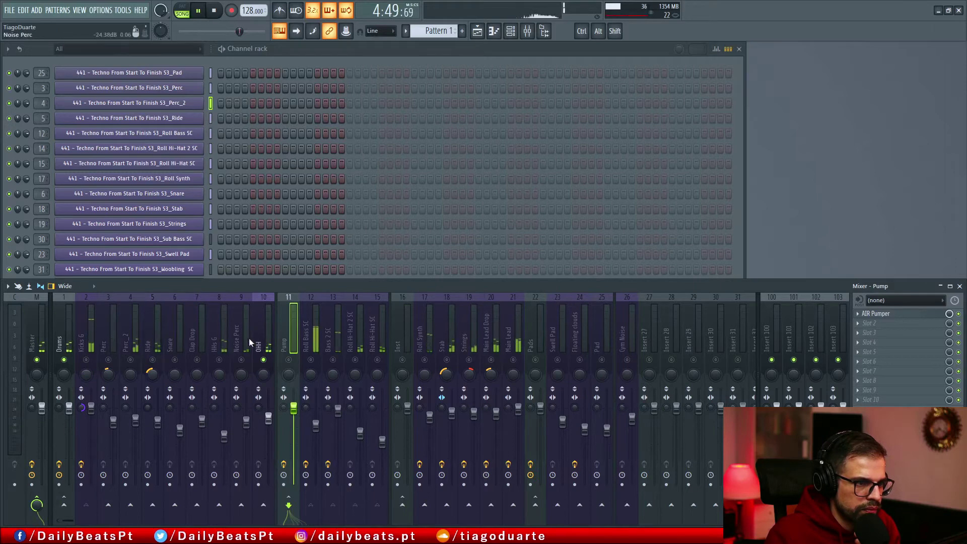
# Step: Compare OHH with Ride by toggling their mutes in the soloed mix
pyautogui.click(264, 334)
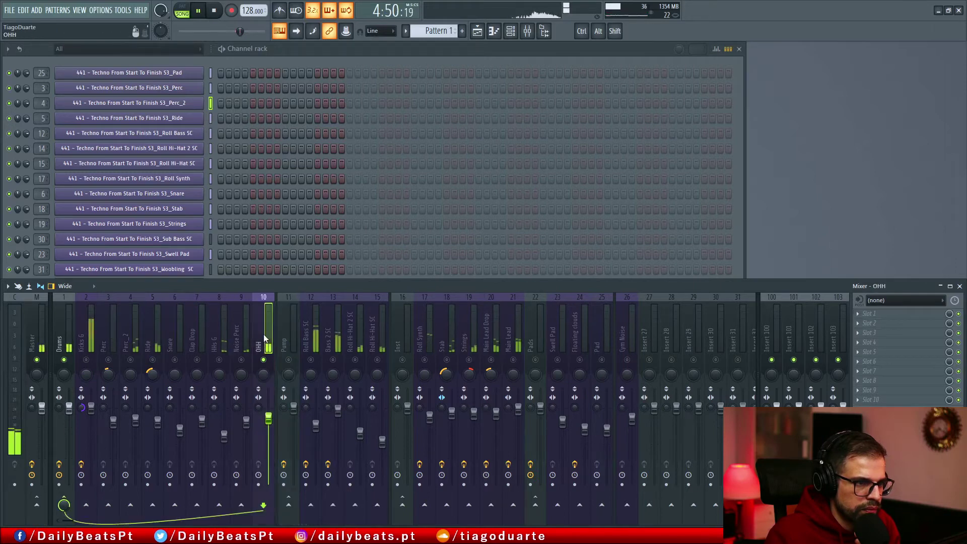
pyautogui.click(152, 360)
pyautogui.click(264, 360)
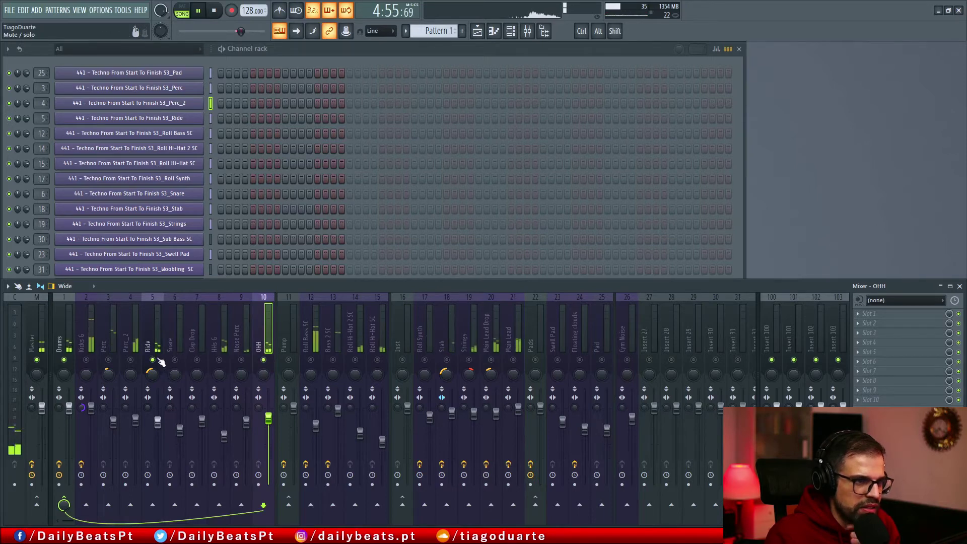
# Step: Load Fruity Parametric EQ 2 into the OHH track's first effect slot, reposition its window, and select the Master track
pyautogui.click(882, 315)
pyautogui.moveTo(865, 302)
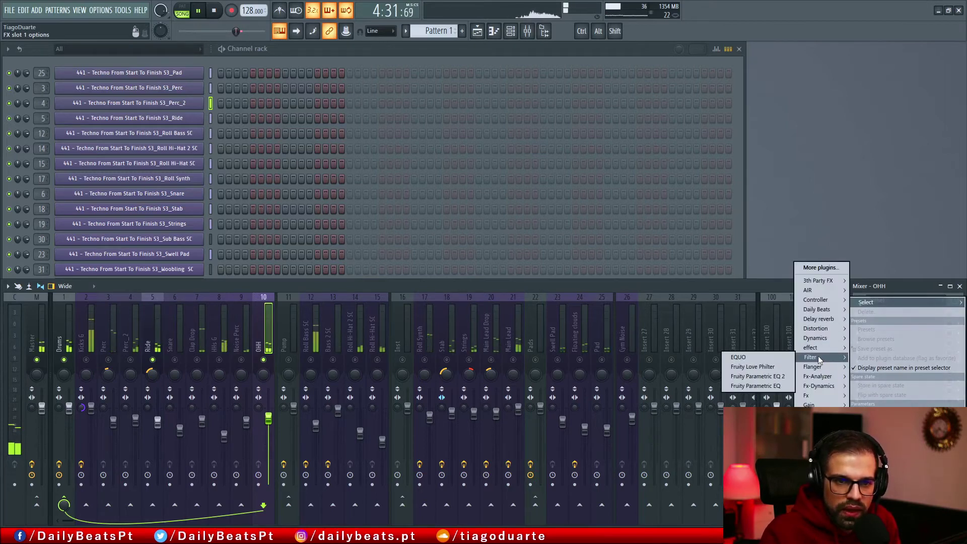
pyautogui.click(756, 377)
pyautogui.moveTo(269, 111); pyautogui.dragTo(347, 89)
pyautogui.click(44, 345)
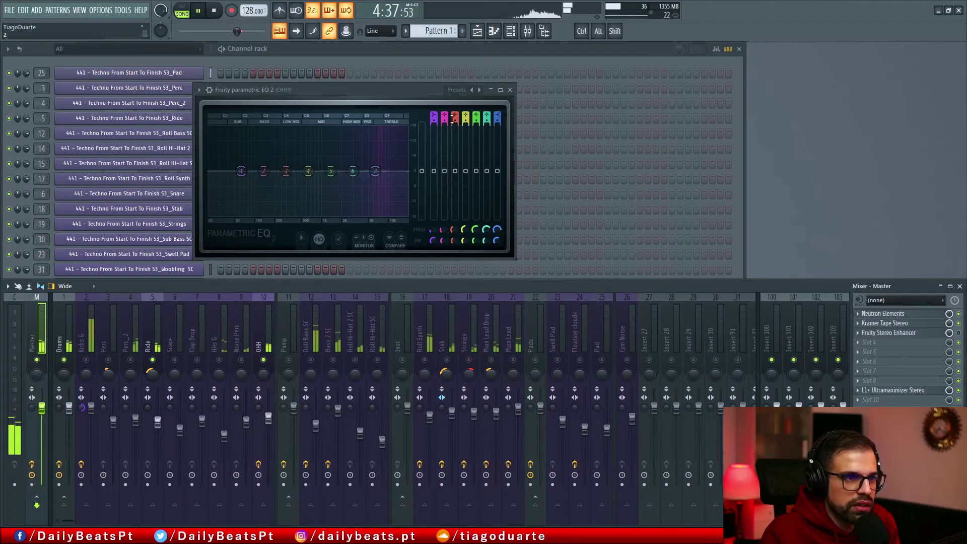
# Step: Turn band 1 of the OHH EQ into a high-pass filter with its cutoff around 9 kHz
pyautogui.moveTo(433, 117); pyautogui.dragTo(433, 129)
pyautogui.moveTo(242, 171); pyautogui.dragTo(367, 171)
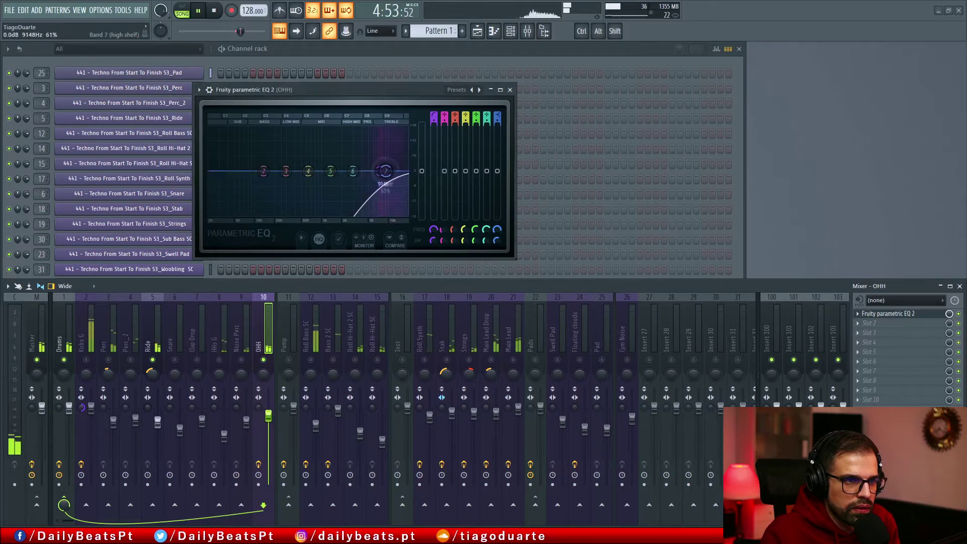
pyautogui.moveTo(385, 171)
pyautogui.mouseDown()
pyautogui.moveTo(373, 173)
pyautogui.moveTo(386, 174)
pyautogui.mouseUp()
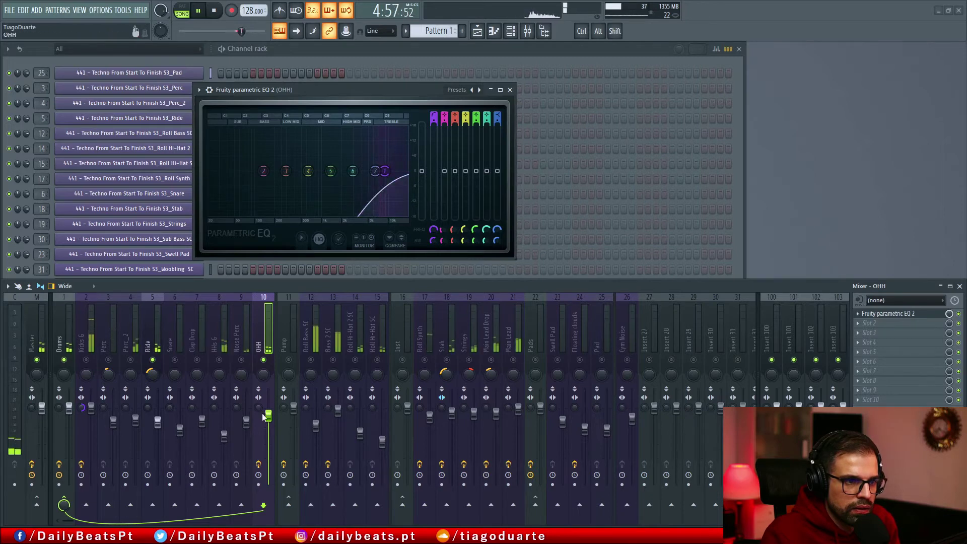
# Step: Raise the OHH track's fader slightly, end its solo, and close the EQ window
pyautogui.moveTo(268, 416); pyautogui.dragTo(268, 415)
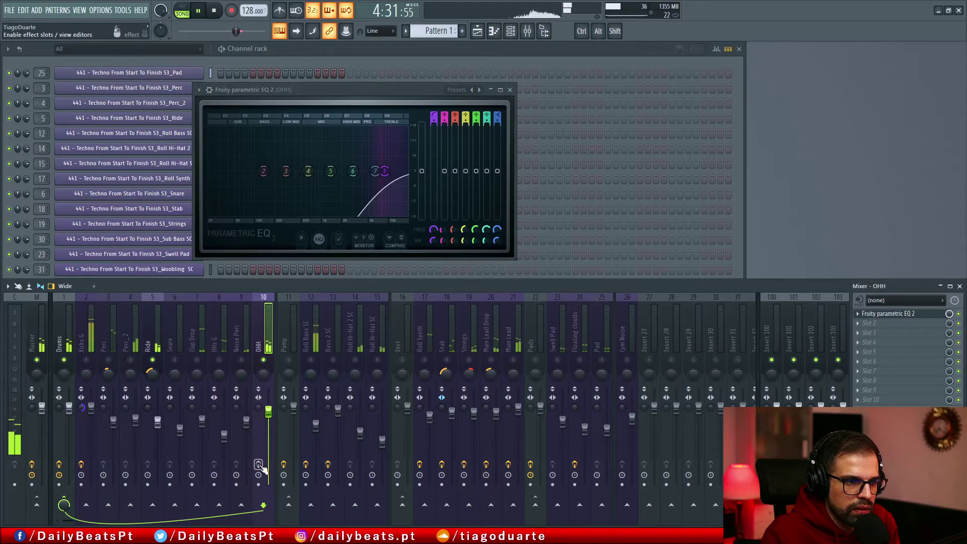
pyautogui.rightClick(263, 360)
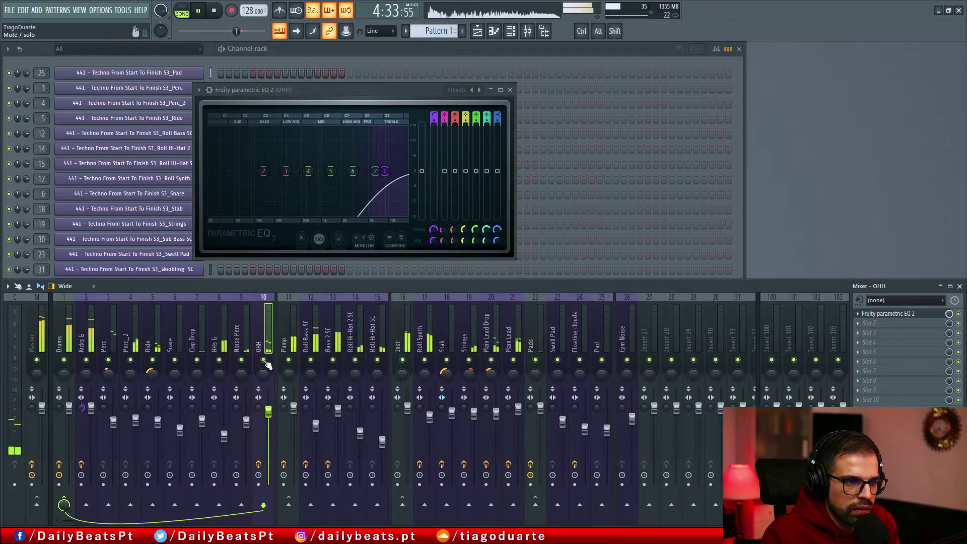
pyautogui.click(509, 90)
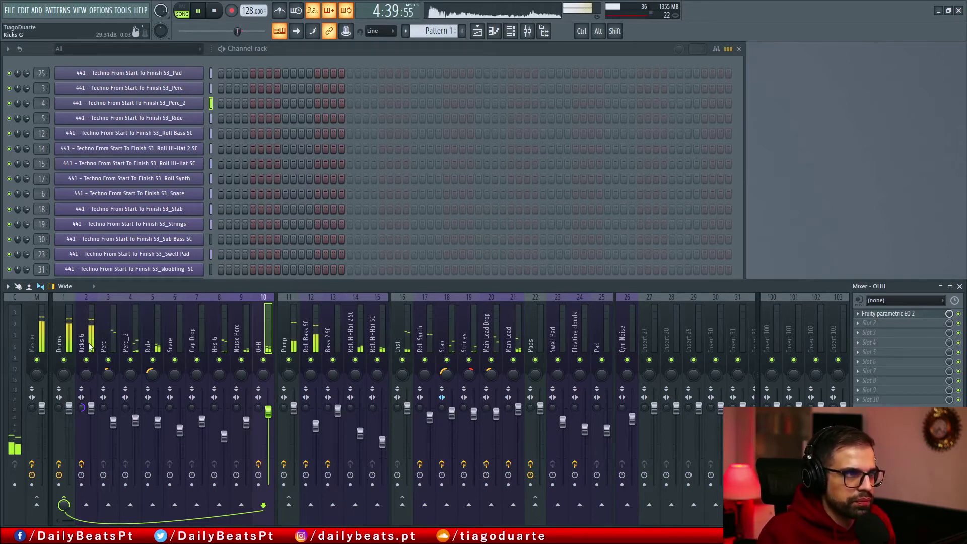
# Step: Select the Master mixer track and clear the playlist's time selection starting at bar 145
pyautogui.click(42, 332)
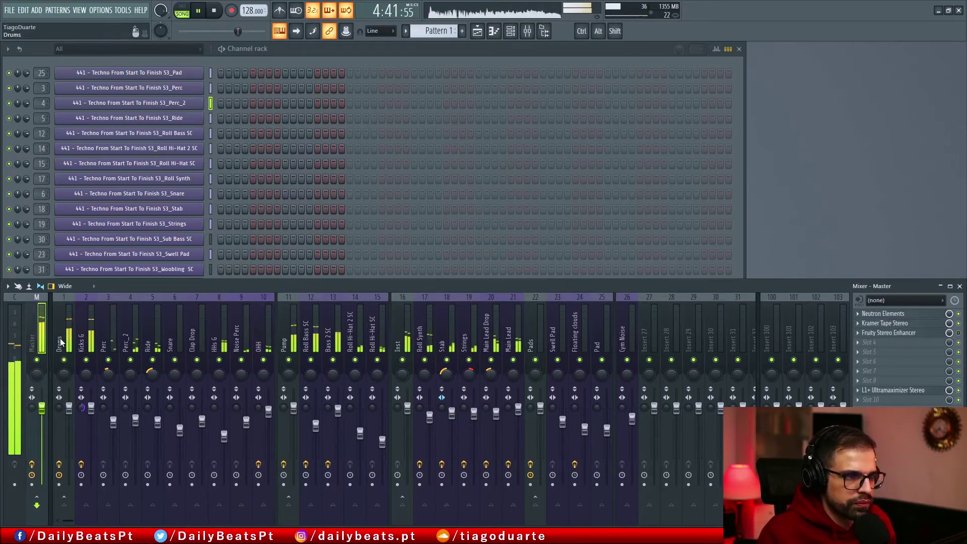
pyautogui.click(479, 30)
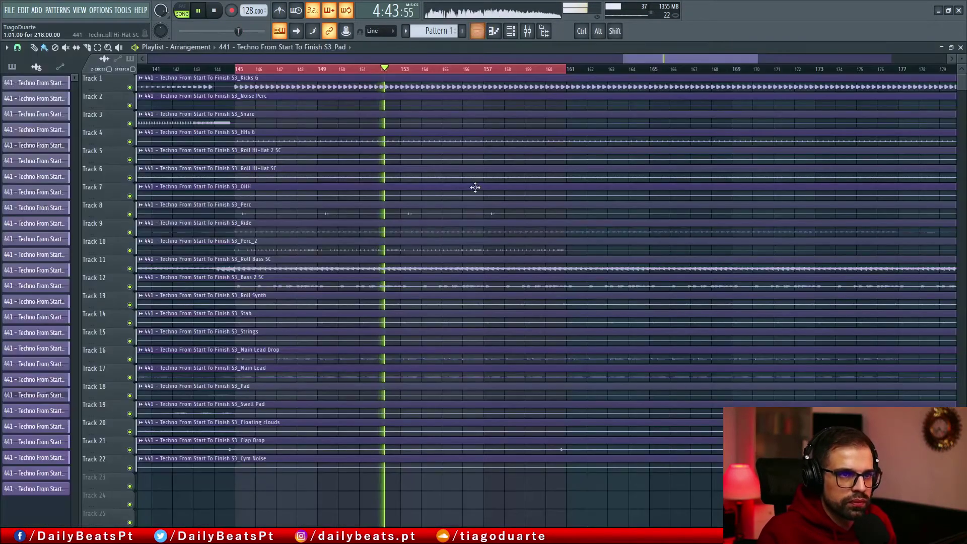
pyautogui.keyDown('ctrl'); pyautogui.rightClick(447, 254); pyautogui.keyUp('ctrl')
pyautogui.keyDown('ctrl'); pyautogui.click(714, 71); pyautogui.keyUp('ctrl')
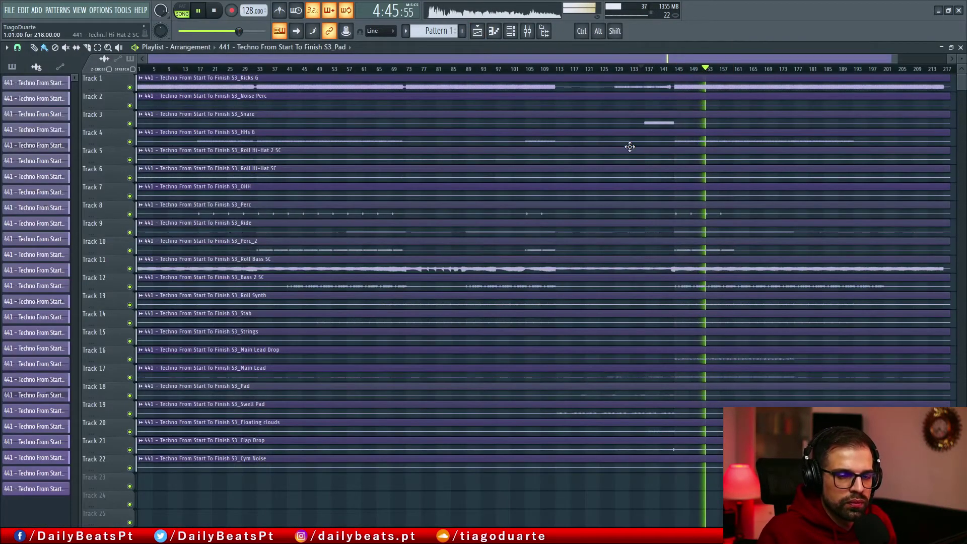
# Step: Examine the playlist arrangement around the breakdown and the drop at bar 145 while the track plays
pyautogui.click(960, 47)
pyautogui.click(475, 37)
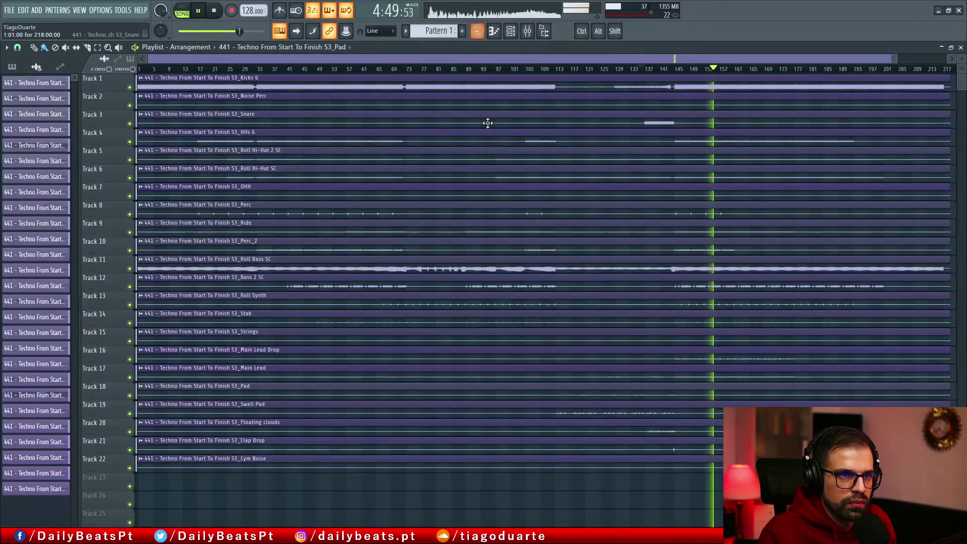
pyautogui.moveTo(755, 151); pyautogui.dragTo(428, 175)
pyautogui.scroll(3, 430, 175)
pyautogui.scroll(3, 430, 175)
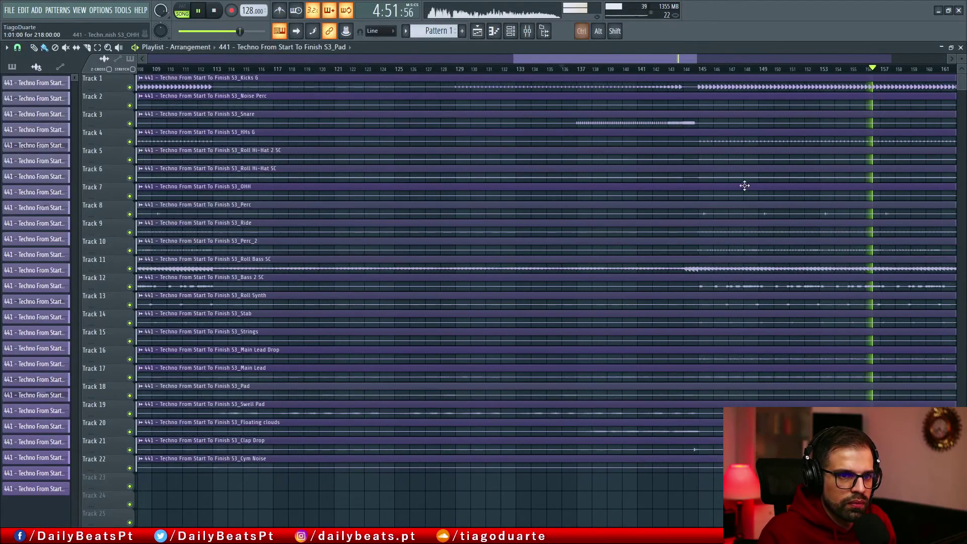
pyautogui.moveTo(849, 192); pyautogui.dragTo(367, 200)
pyautogui.scroll(1, 400, 201)
pyautogui.scroll(-2, 399, 202)
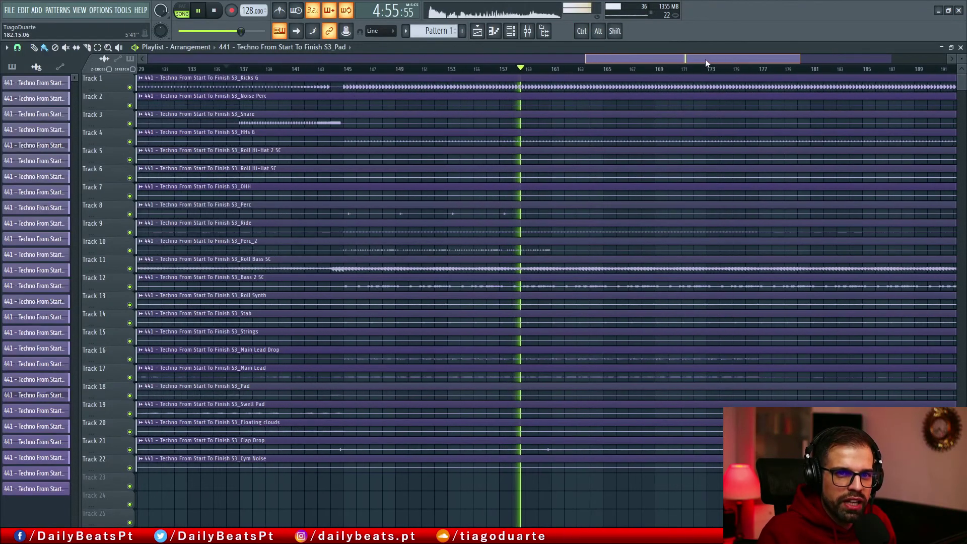
pyautogui.hscroll(-1, 706, 60)
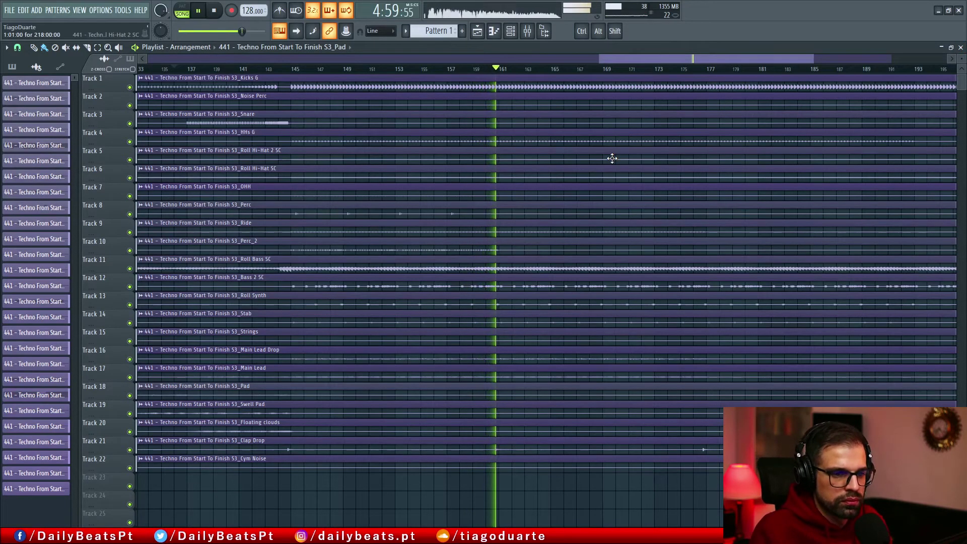
pyautogui.click(960, 48)
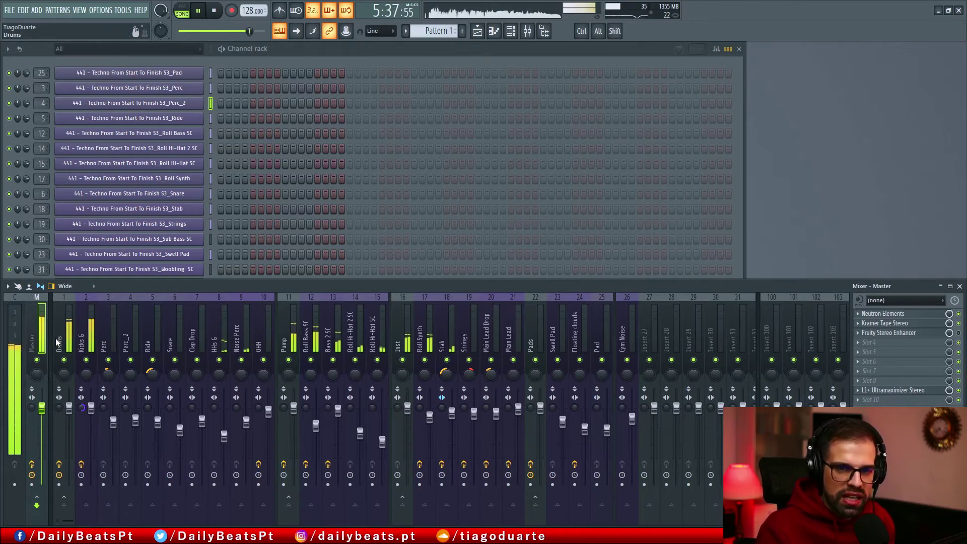
# Step: Delete Fruity Stereo Enhancer from the Master track's third effect slot
pyautogui.rightClick(853, 333)
pyautogui.click(873, 298)
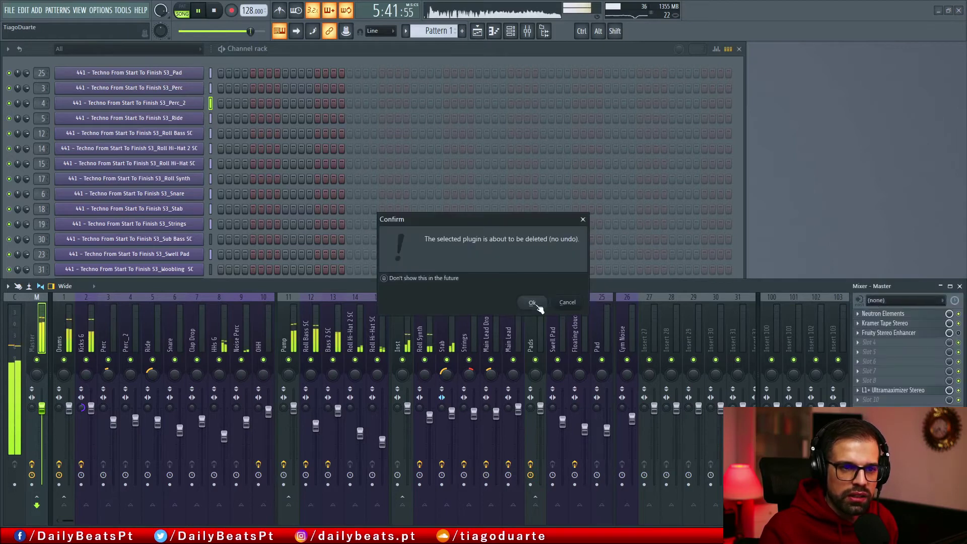
pyautogui.click(533, 303)
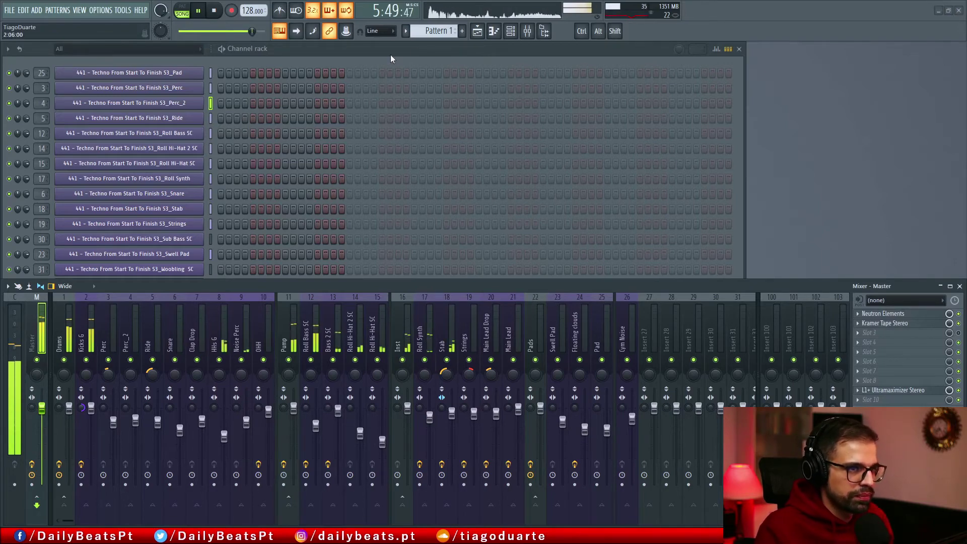
# Step: Stop playback in the playlist and replay the song from the snare build-up at bar 137
pyautogui.click(477, 31)
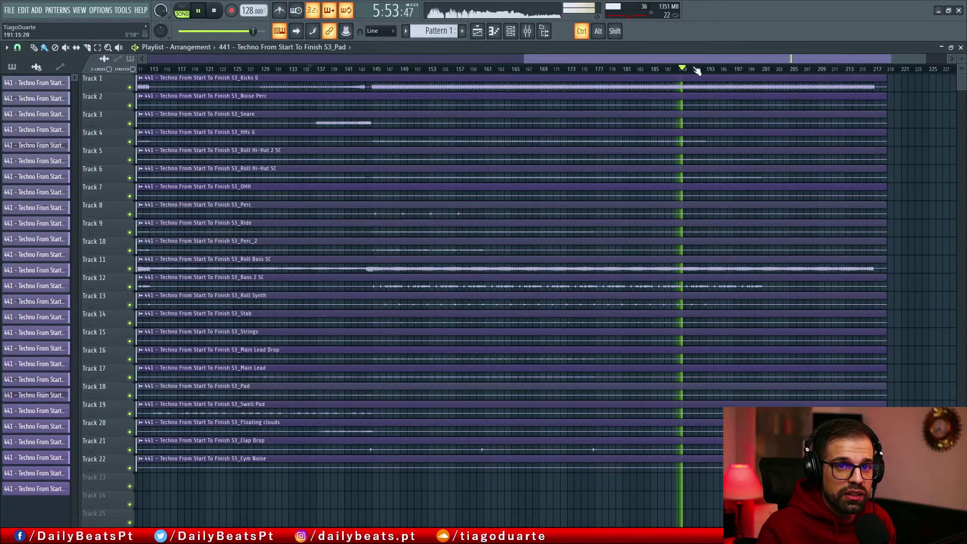
pyautogui.press('space')
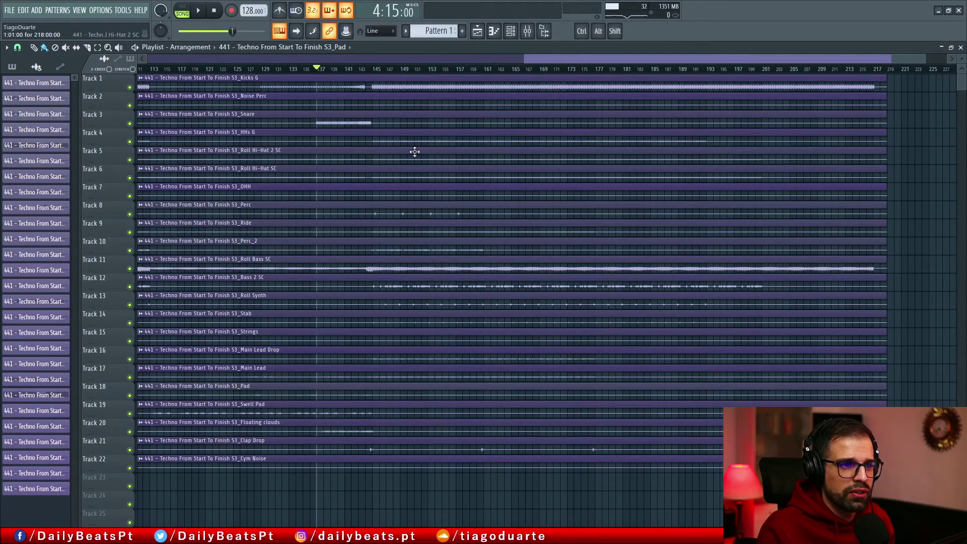
pyautogui.press('space')
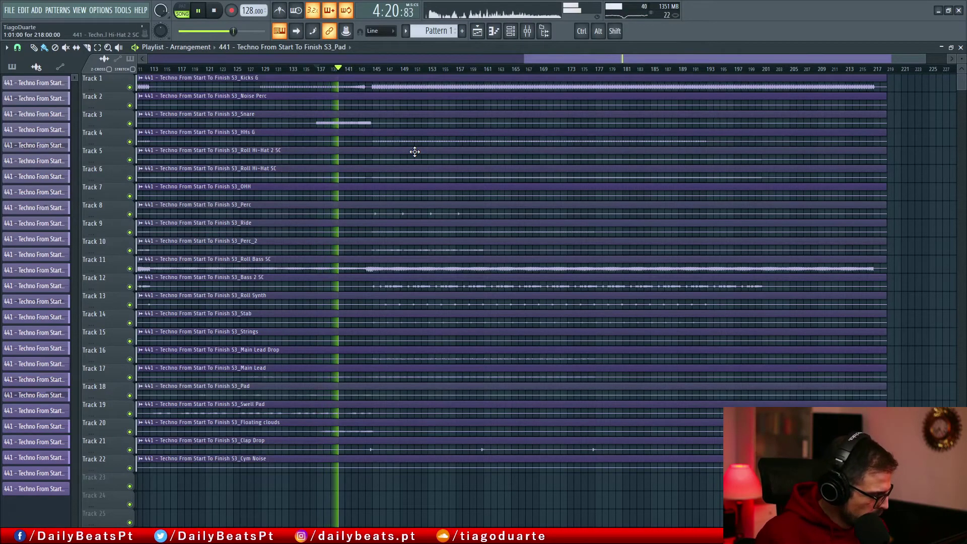
# Step: Open C4 Stereo on the Pads track and set the band 1 gain to 13.2 dB
pyautogui.click(960, 48)
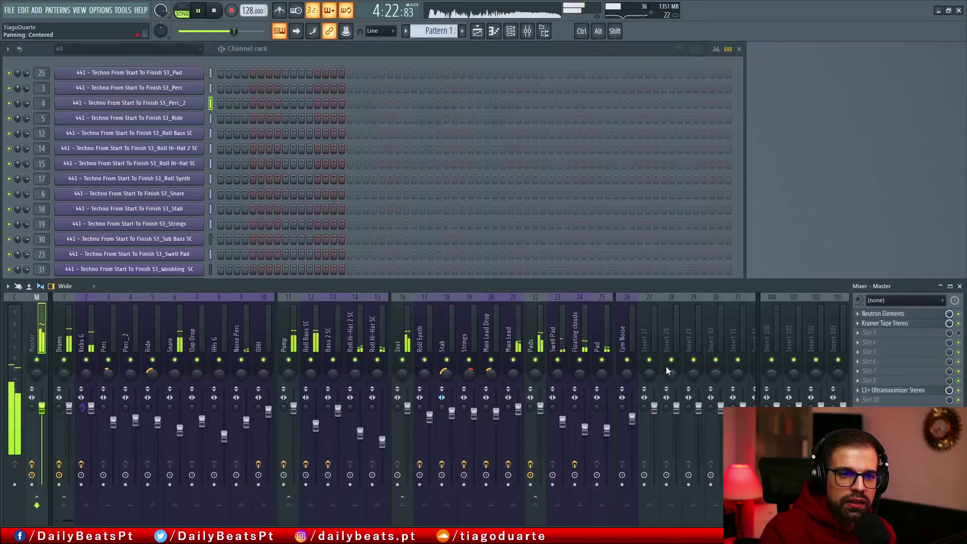
pyautogui.click(539, 341)
pyautogui.click(872, 322)
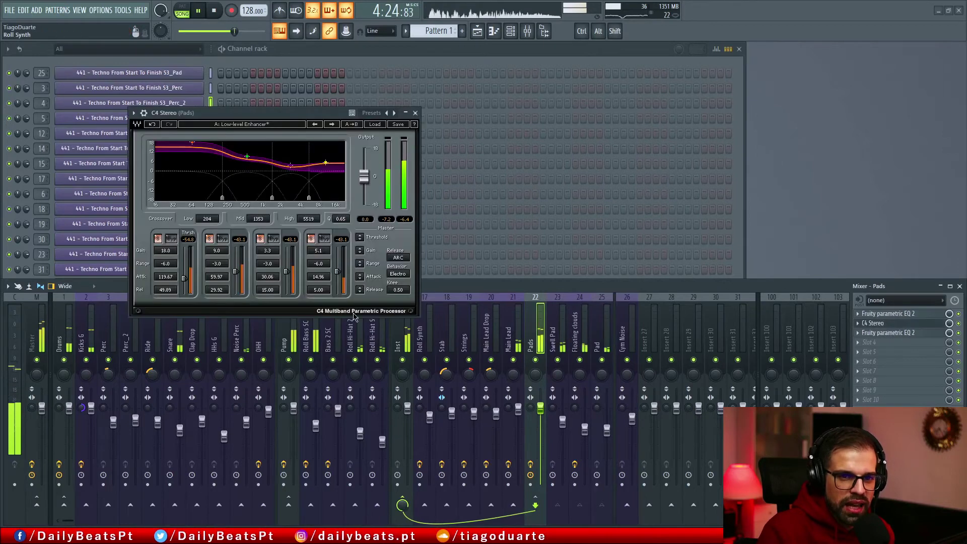
pyautogui.moveTo(165, 250); pyautogui.dragTo(166, 264)
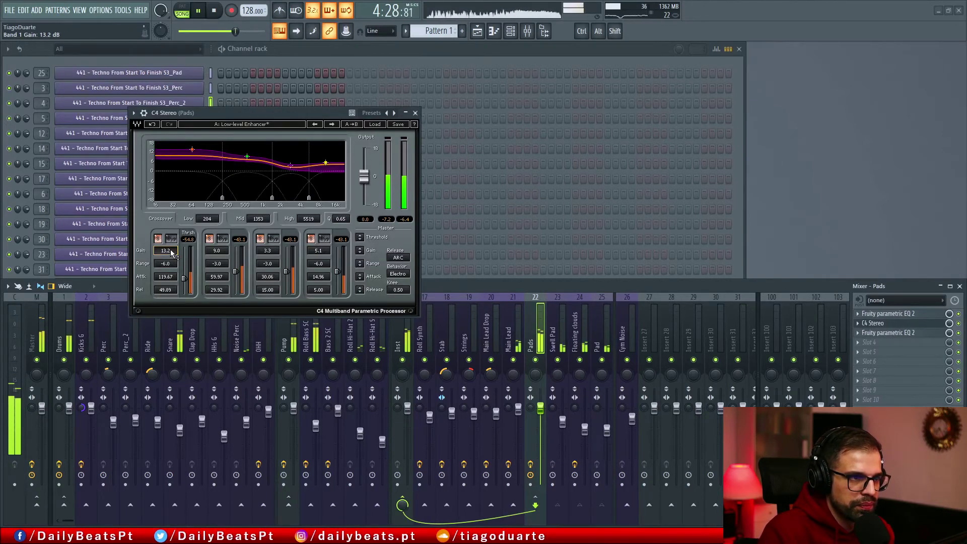